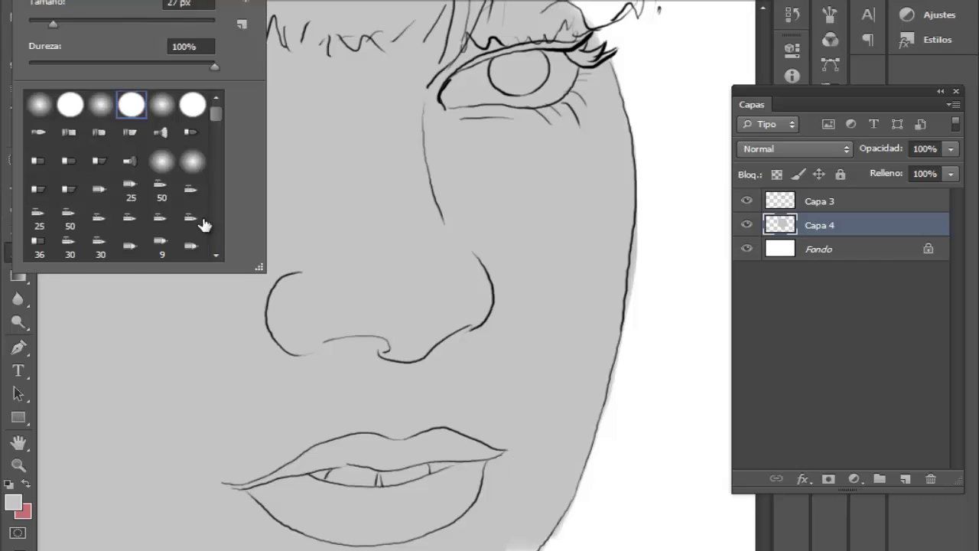
- Erase the grey that spills outside the cheek contour on layer Capa 4 with a textured brush preset
click(204, 223)
drag(651, 215, 640, 314)
scroll(651, 241, down, 6)
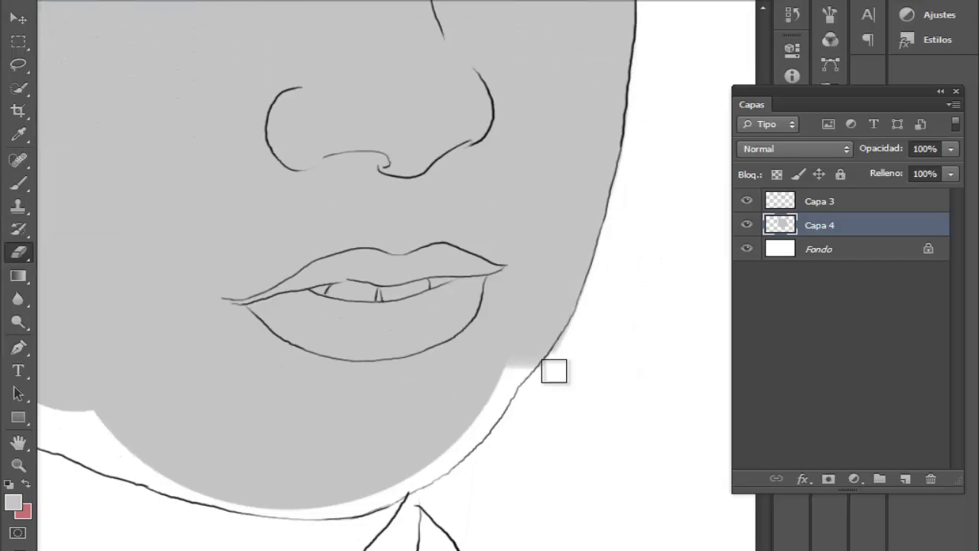
- Extend the grey face base down to the chin and jaw line on Capa 4 and trim the overspill below it
scroll(554, 371, down, 3)
click(29, 188)
drag(478, 257, 361, 343)
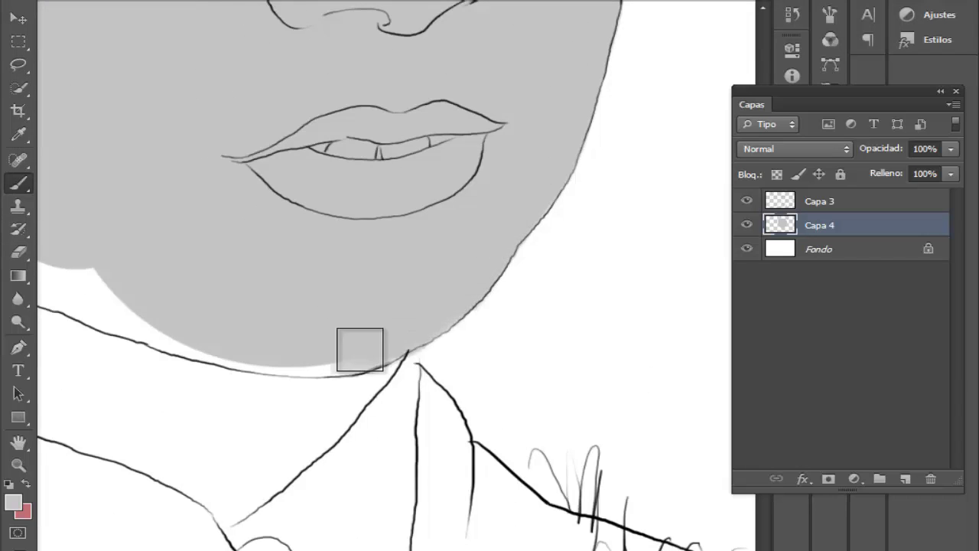
scroll(250, 228, left, 4)
drag(225, 207, 201, 265)
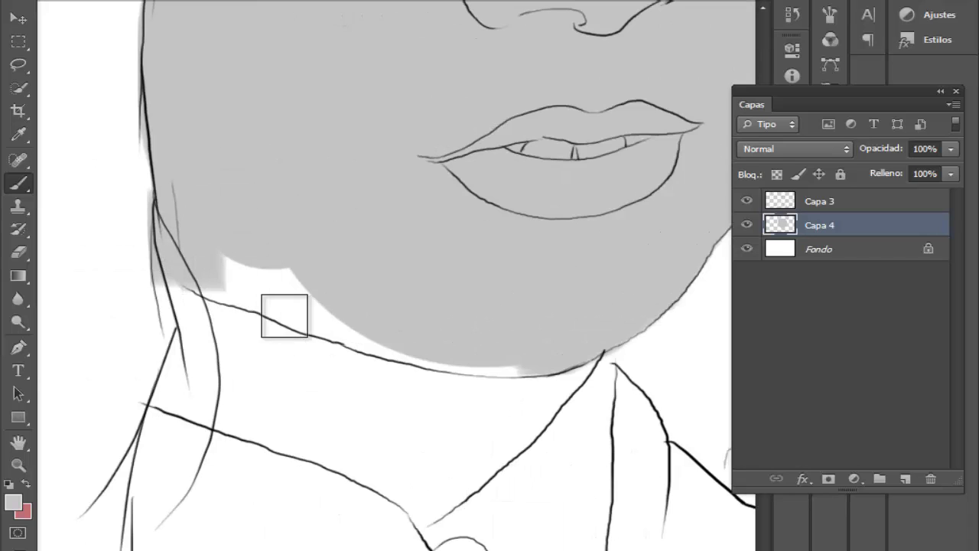
mouse_move(285, 315)
mouse_down()
mouse_move(307, 180)
mouse_move(243, 289)
mouse_move(413, 347)
mouse_move(407, 290)
mouse_up()
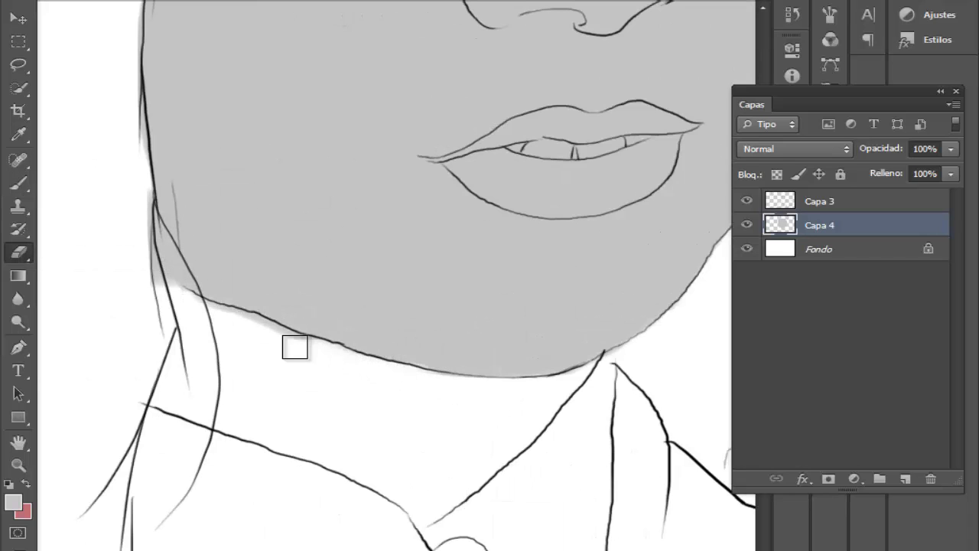
scroll(490, 349, right, 3)
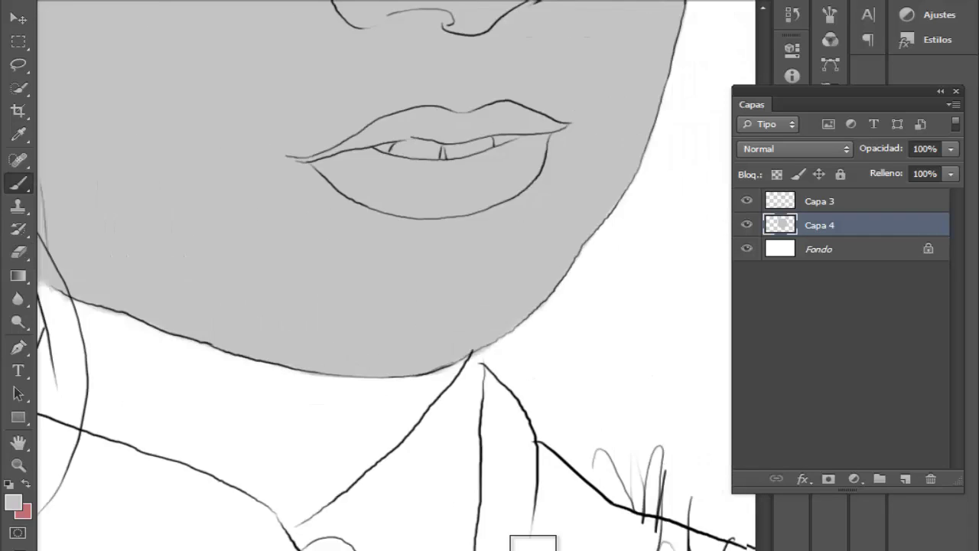
- Hide the line art layer Capa 3, even out the jaw edge of the grey base, and show the line art again
click(746, 200)
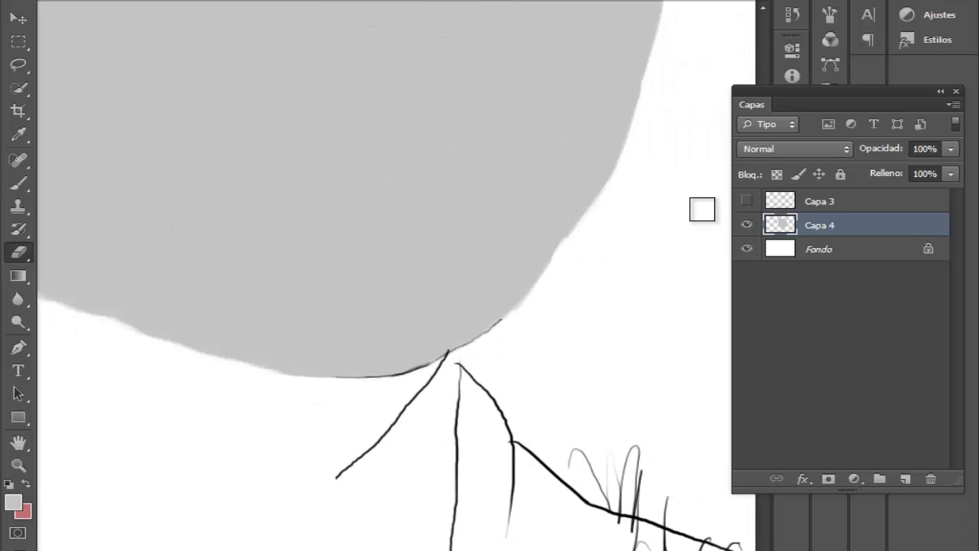
key(z)
drag(223, 204, 138, 138)
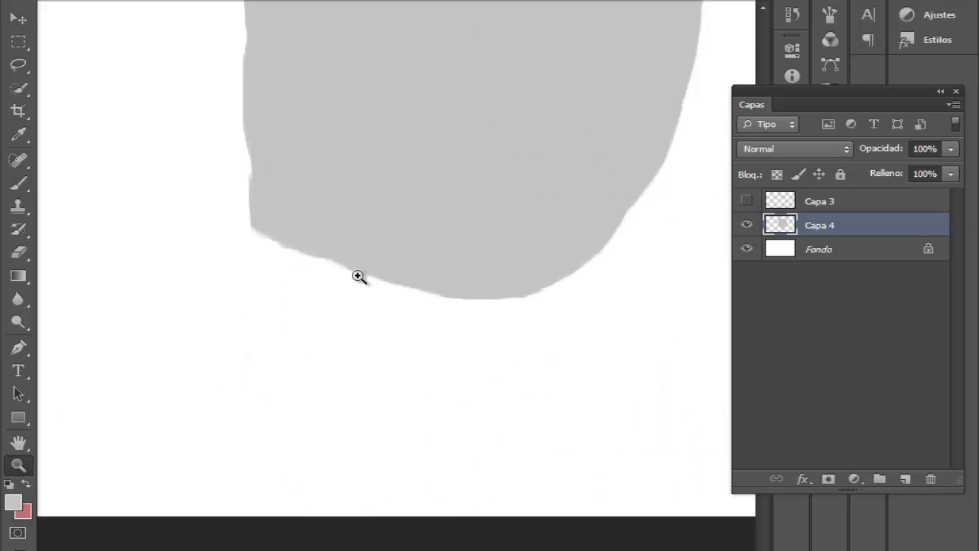
click(358, 276)
key(b)
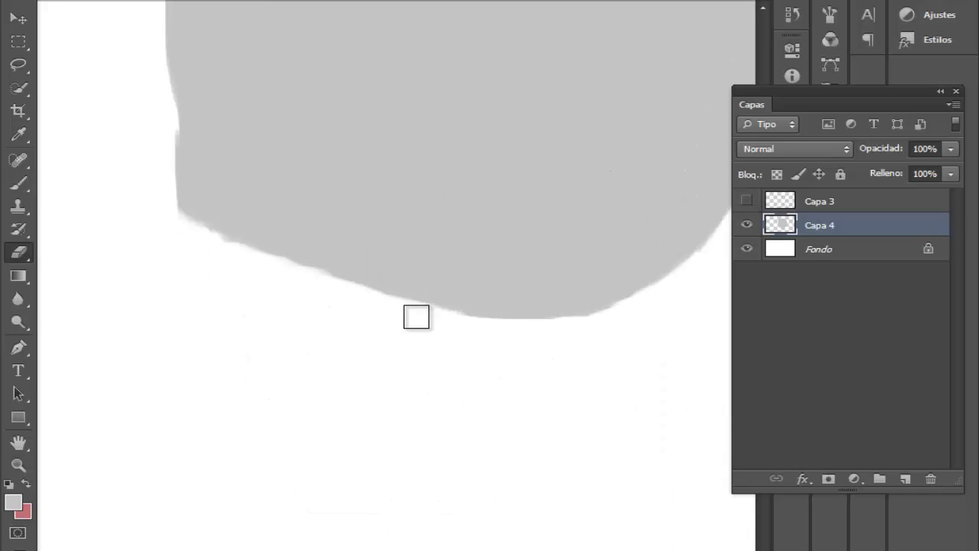
key(b)
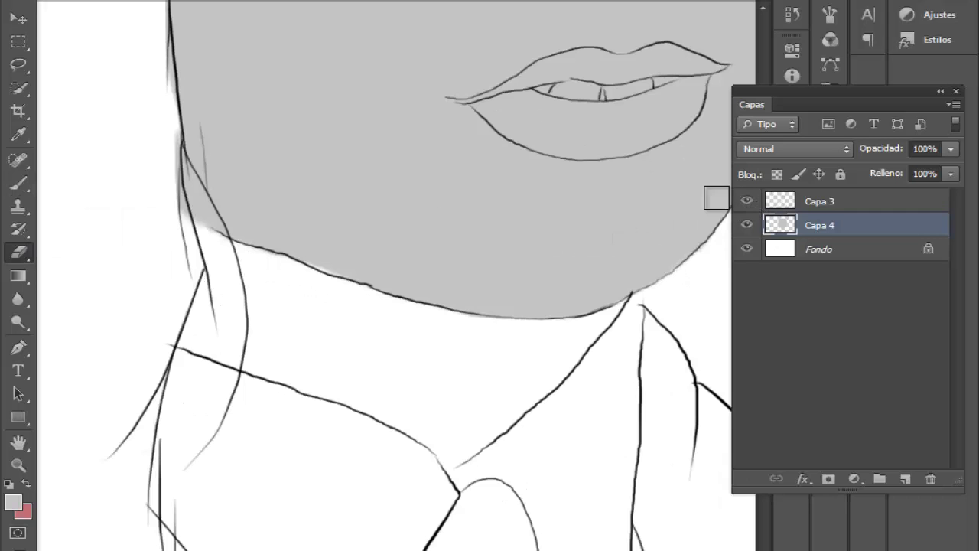
key(b)
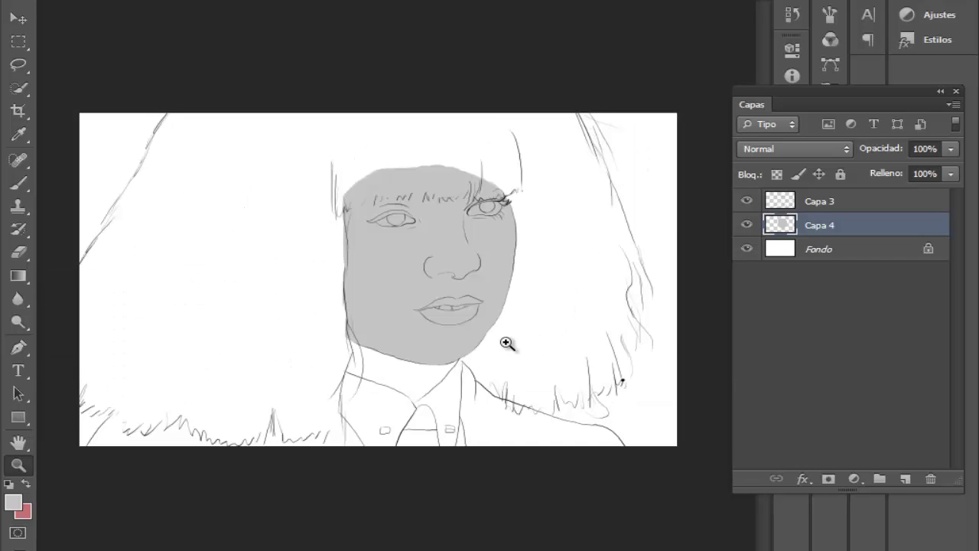
- Add two new layers above Capa 4, clip them to it, and pick a dark grey for shading
click(507, 343)
click(249, 211)
click(905, 479)
right_click(827, 230)
click(734, 203)
click(826, 249)
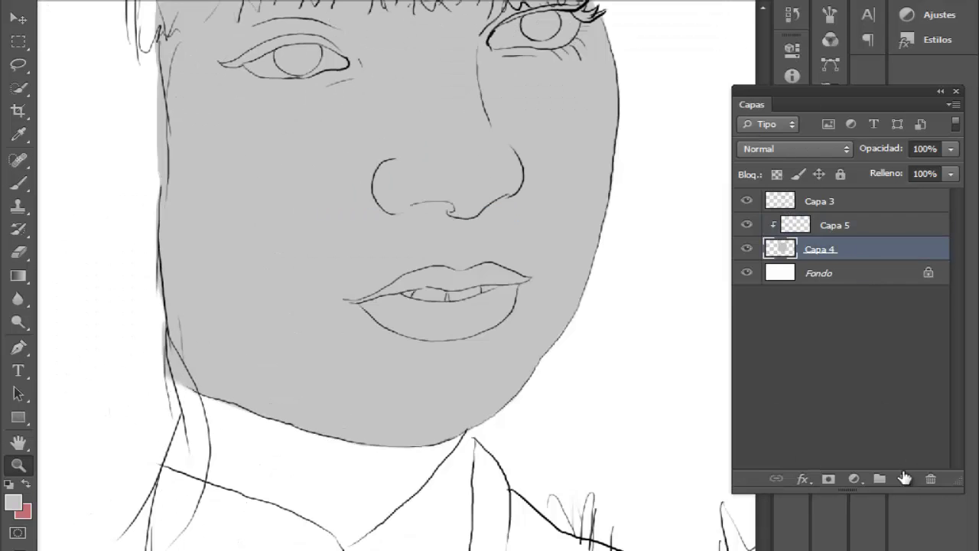
click(905, 479)
click(788, 490)
key(ctrl+plus)
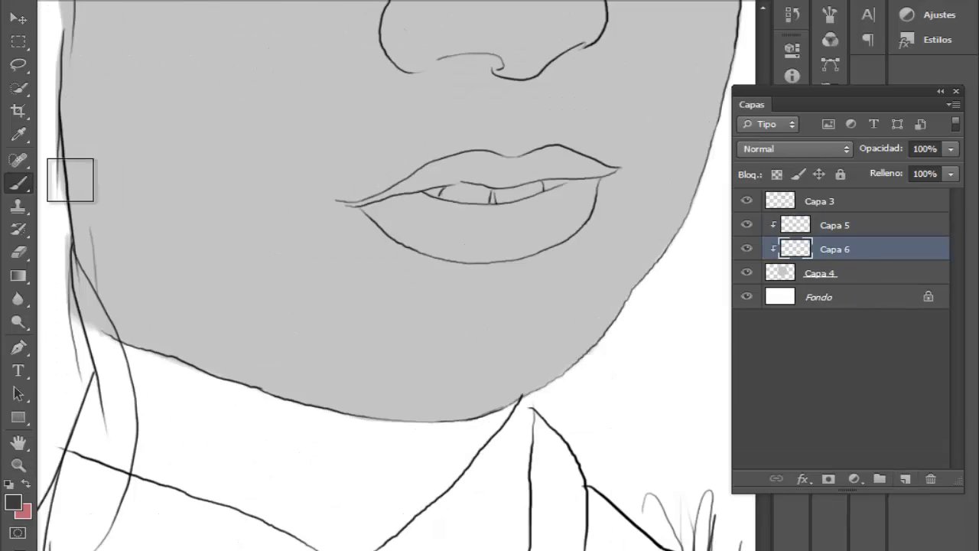
- Paint a dark grey shadow from the jaw corner below the ear along the jawline to the chin
drag(69, 178, 200, 180)
drag(182, 249, 228, 356)
drag(196, 276, 267, 361)
mouse_move(203, 306)
mouse_down()
mouse_move(296, 364)
mouse_move(231, 301)
mouse_move(291, 324)
mouse_up()
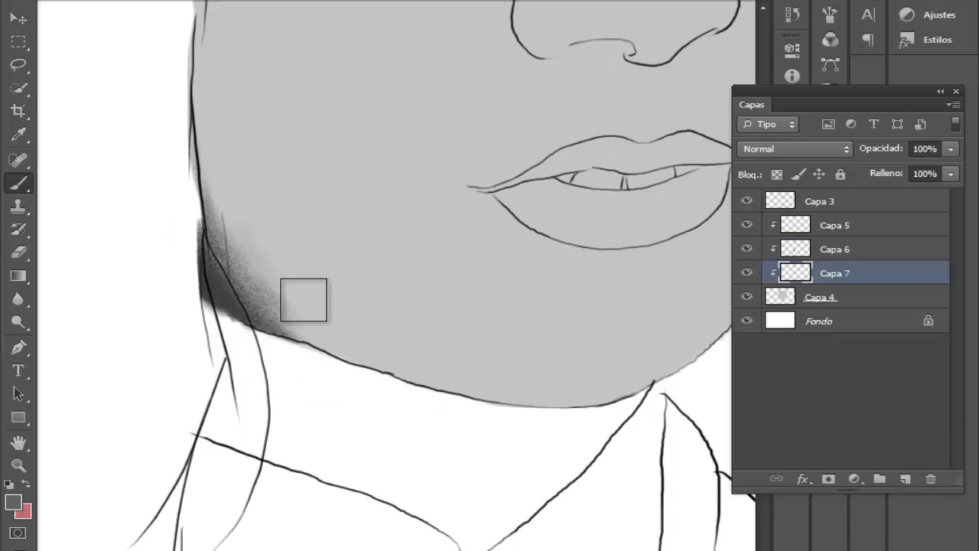
mouse_move(527, 398)
mouse_down()
mouse_move(365, 372)
mouse_move(464, 357)
mouse_move(605, 413)
mouse_move(504, 374)
mouse_move(630, 357)
mouse_move(600, 363)
mouse_up()
- Soften the upper edge of the jaw and chin shadow on Capa 7 with the Eraser
click(19, 253)
click(51, 1)
mouse_move(464, 321)
mouse_down()
mouse_move(483, 336)
mouse_move(619, 338)
mouse_up()
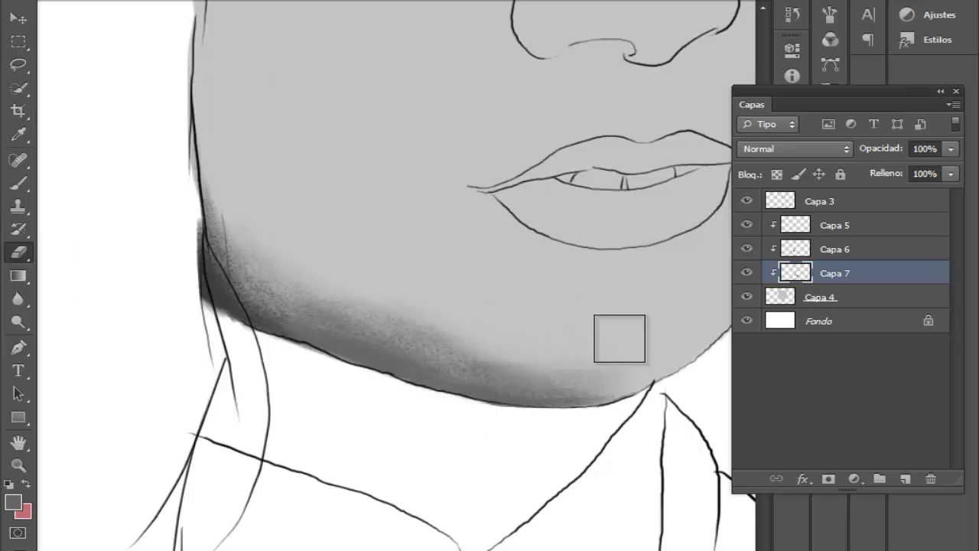
mouse_move(490, 339)
mouse_down()
mouse_move(370, 301)
mouse_move(441, 279)
mouse_up()
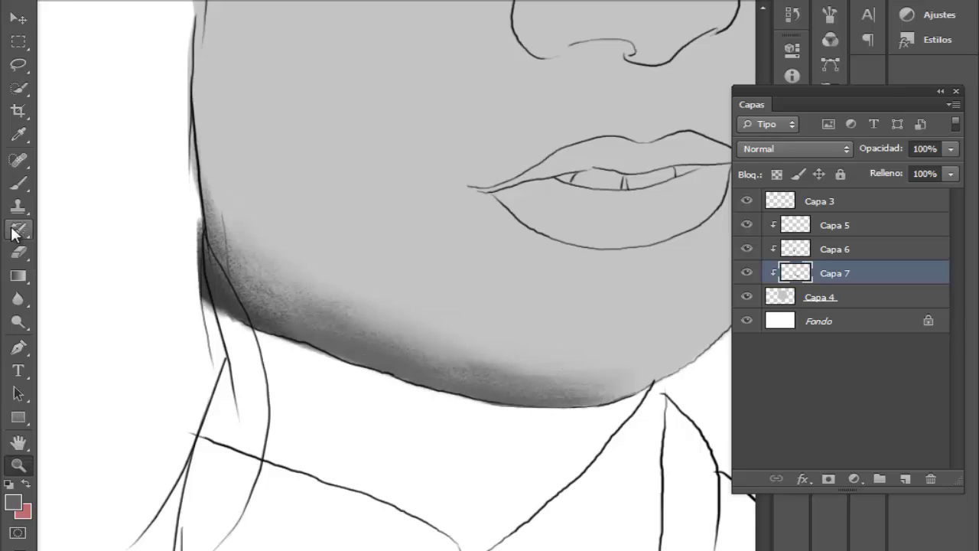
- Sample a mid grey and shade beside the lower lip and along the cheek's outer edge on Capa 7
key(b)
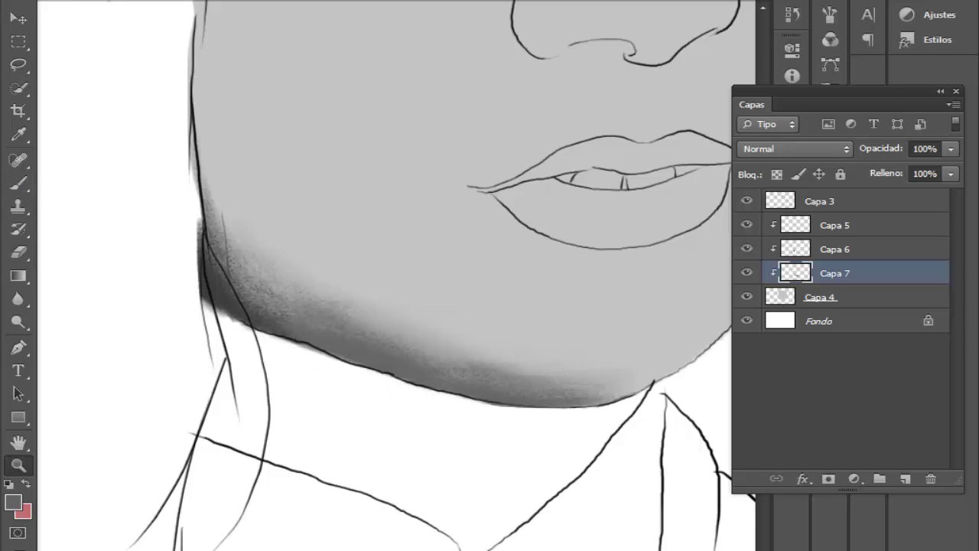
alt+click(258, 202)
click(435, 420)
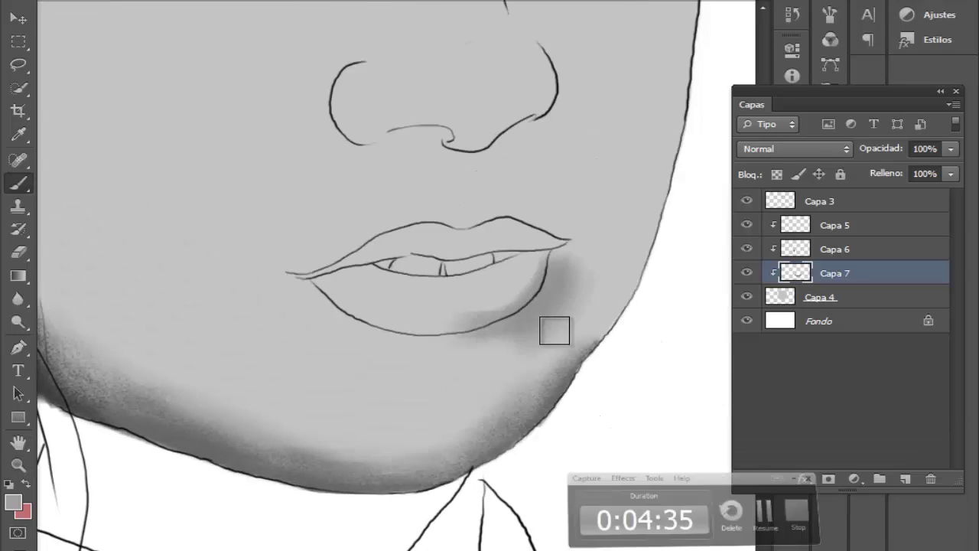
mouse_move(599, 148)
mouse_down()
mouse_move(394, 304)
mouse_move(393, 390)
mouse_up()
mouse_move(473, 100)
mouse_down()
mouse_move(440, 83)
mouse_move(496, 171)
mouse_move(460, 202)
mouse_move(484, 352)
mouse_move(399, 221)
mouse_move(478, 237)
mouse_move(478, 205)
mouse_move(444, 260)
mouse_move(421, 263)
mouse_up()
scroll(460, 203, down, 5)
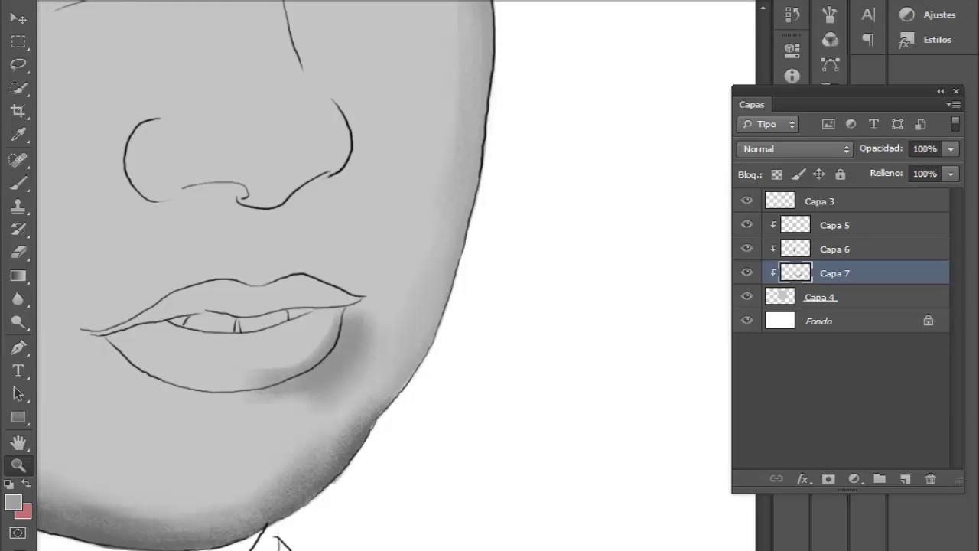
- Sample a grey from the face and paint shadows around the inner eyebrow and the nose
click(253, 232)
click(253, 232)
click(464, 278)
click(463, 278)
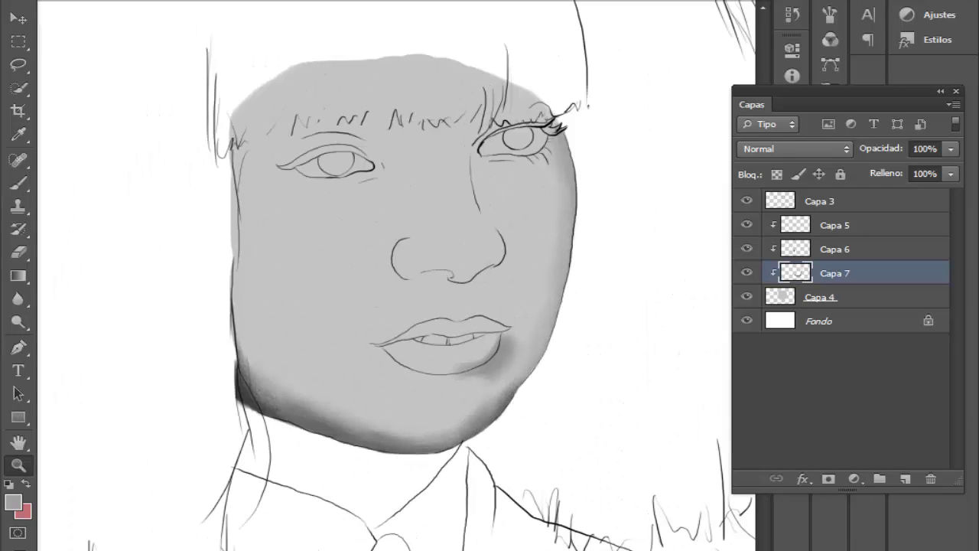
click(378, 162)
key(b)
alt+click(329, 144)
mouse_move(297, 81)
mouse_down()
mouse_move(356, 66)
mouse_move(417, 160)
mouse_move(435, 84)
mouse_move(372, 105)
mouse_move(382, 99)
mouse_up()
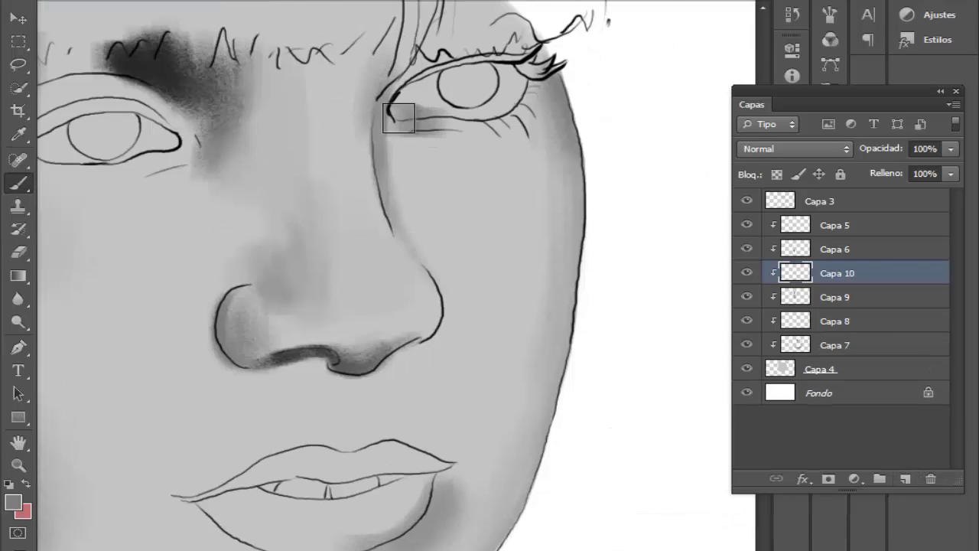
- Shade the inner corner and underside of the partly hair-covered eye on Capa 10, using a lighter grey beneath it
mouse_move(399, 118)
mouse_down()
mouse_move(466, 130)
mouse_move(406, 146)
mouse_up()
click(13, 501)
click(403, 169)
click(852, 74)
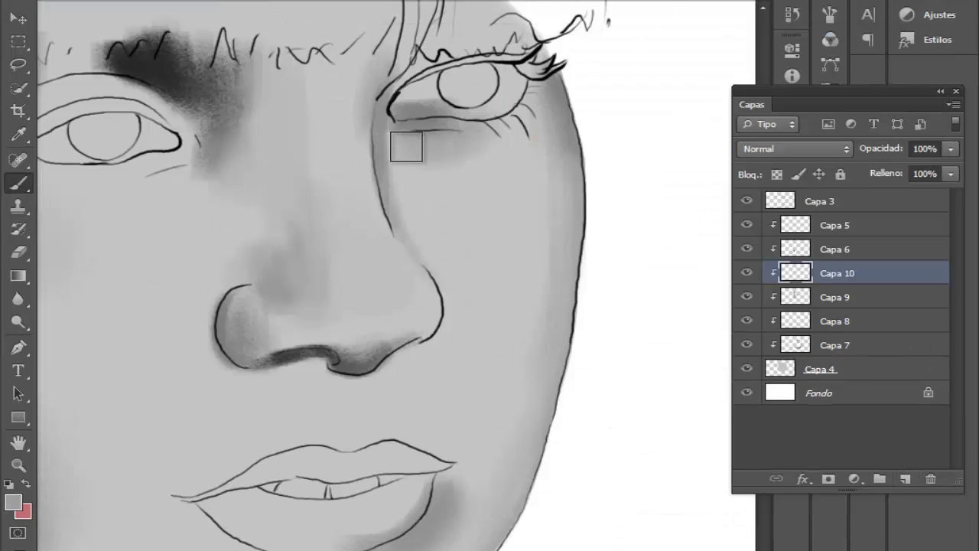
- Adjust the brush and shade the cheek beside the mouth and the area below the lower lip on Capa 11
click(56, 1)
drag(46, 9, 32, 9)
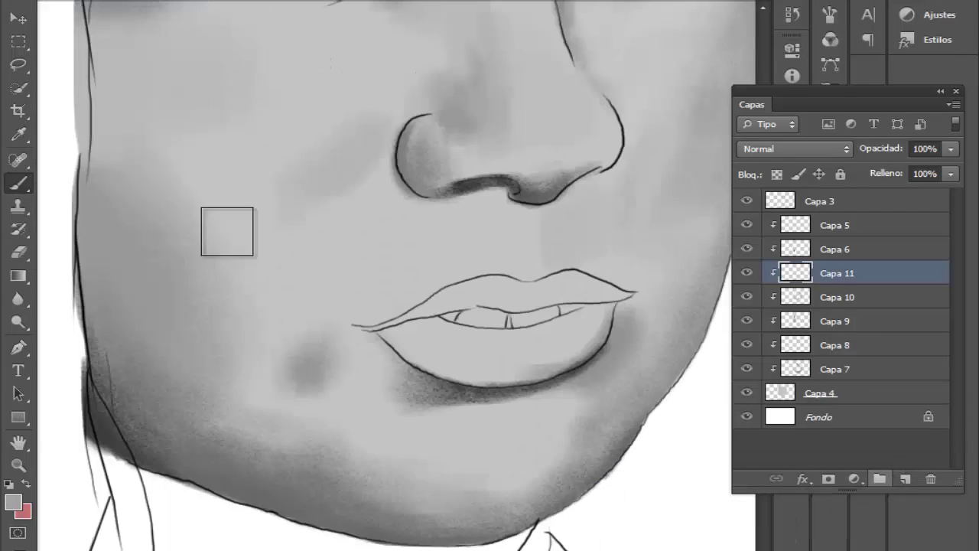
mouse_move(227, 225)
mouse_down()
mouse_move(334, 382)
mouse_move(422, 441)
mouse_move(481, 417)
mouse_up()
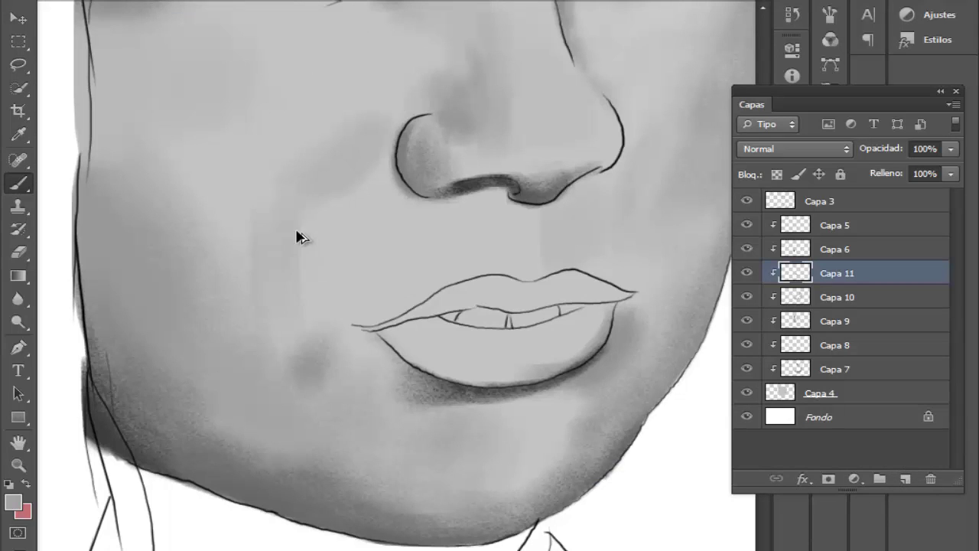
- Examine the shaded face as a whole and up close around the cheek, nose and mouth
key(z)
alt+click(173, 214)
alt+click(192, 258)
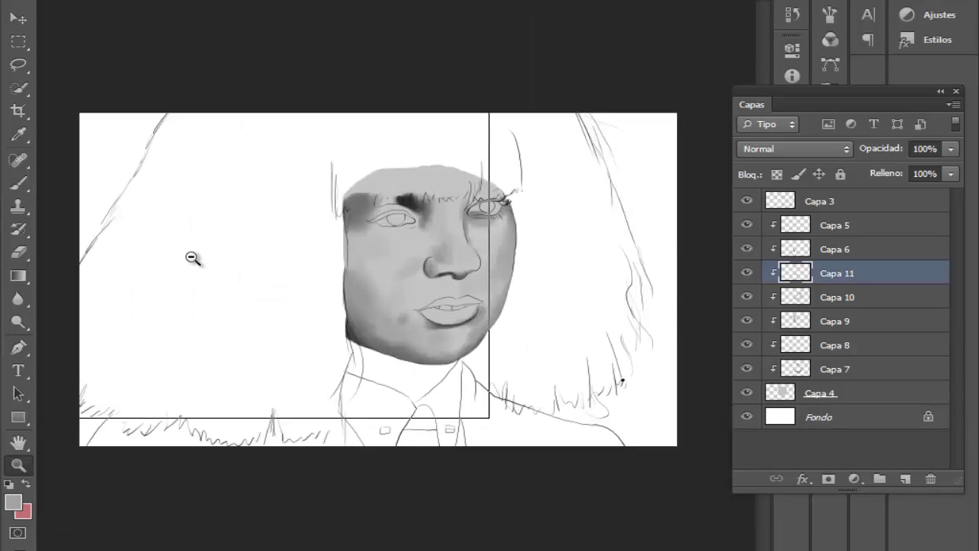
alt+click(192, 258)
click(382, 312)
click(390, 307)
click(420, 285)
click(421, 287)
click(394, 317)
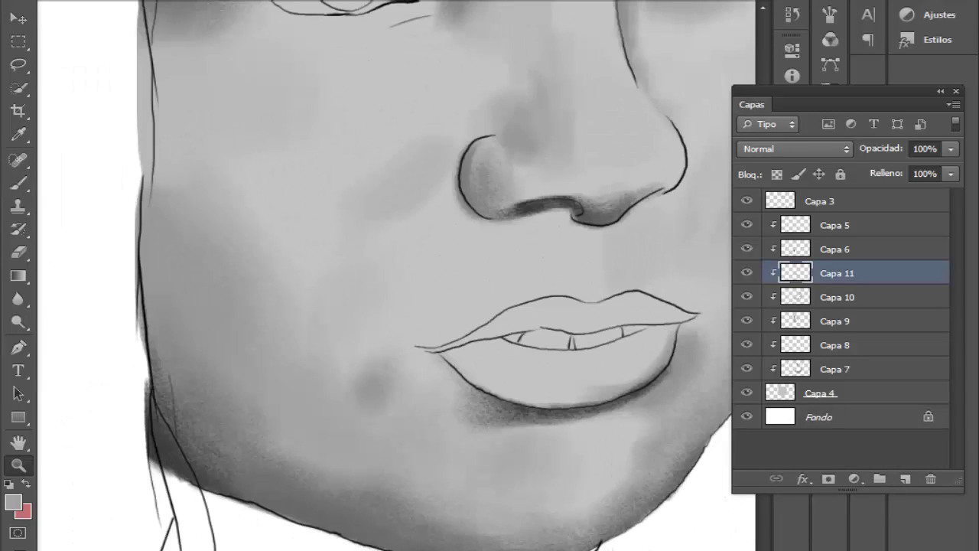
alt+click(140, 37)
alt+click(140, 38)
alt+click(140, 37)
click(457, 344)
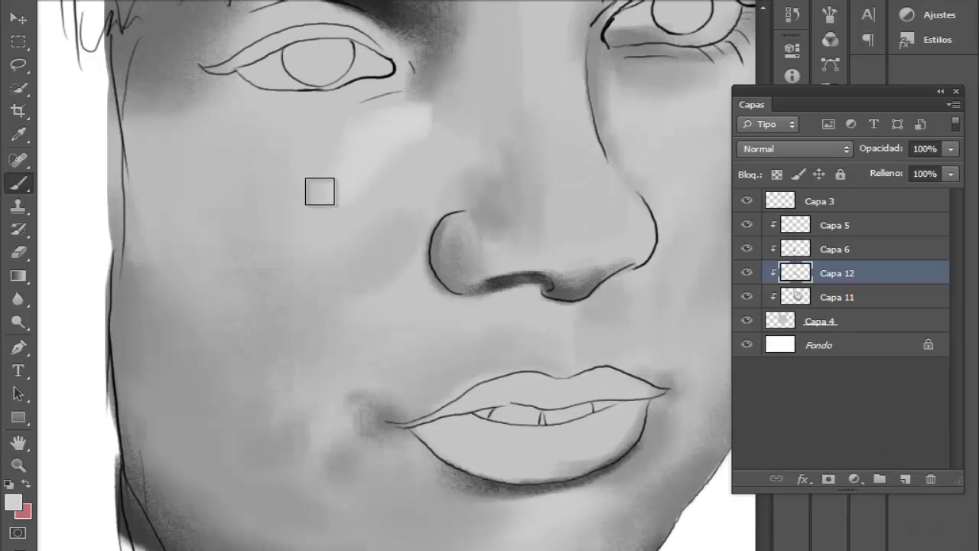
- Paint a light grey highlight across the cheek below the eye on Capa 12 and blend its edges with the Eraser
mouse_move(224, 159)
mouse_down()
mouse_move(234, 107)
mouse_move(133, 98)
mouse_up()
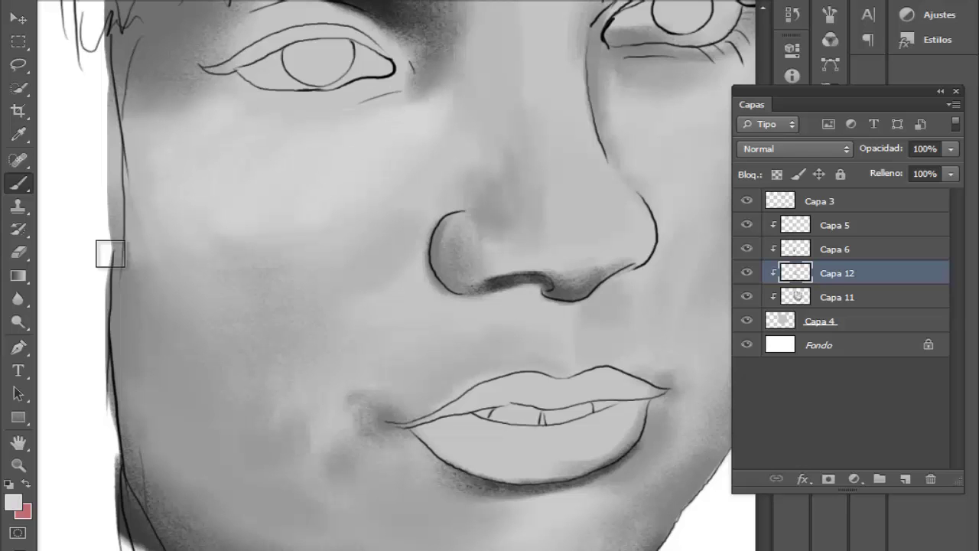
key(e)
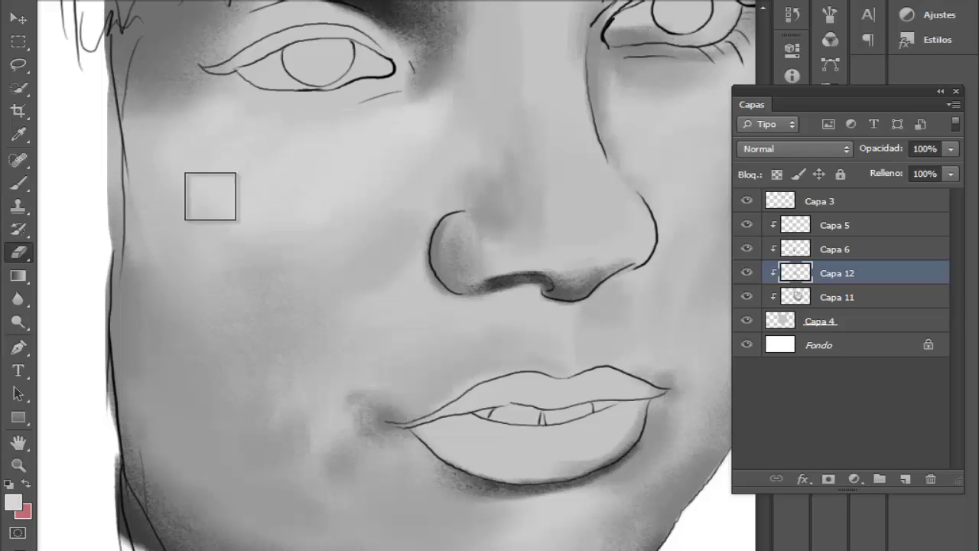
alt+click(170, 186)
click(463, 273)
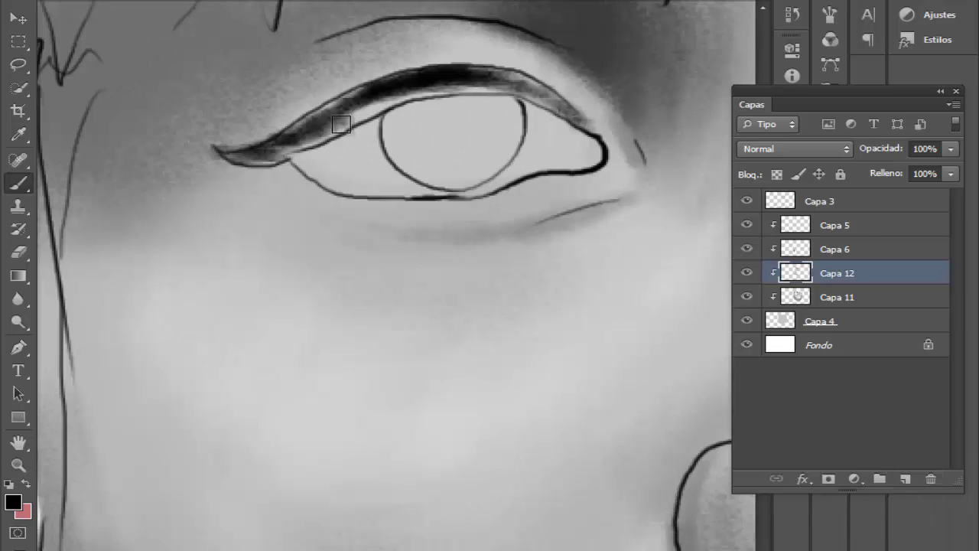
- Fill the upper eyelid band with solid black eyeliner and erase the excess near the eye's inner corner
mouse_move(341, 124)
mouse_down()
mouse_move(419, 80)
mouse_move(333, 109)
mouse_up()
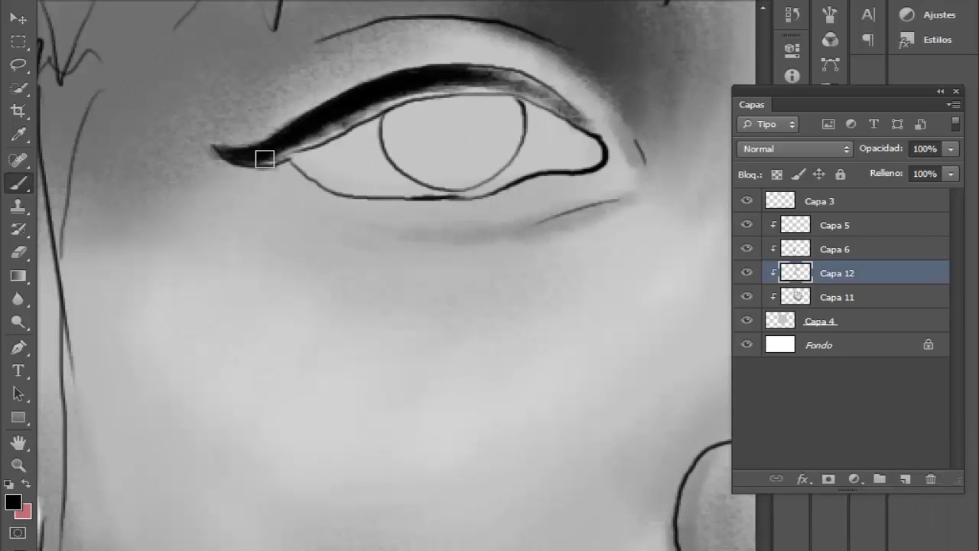
mouse_move(265, 158)
mouse_down()
mouse_move(356, 103)
mouse_move(541, 91)
mouse_up()
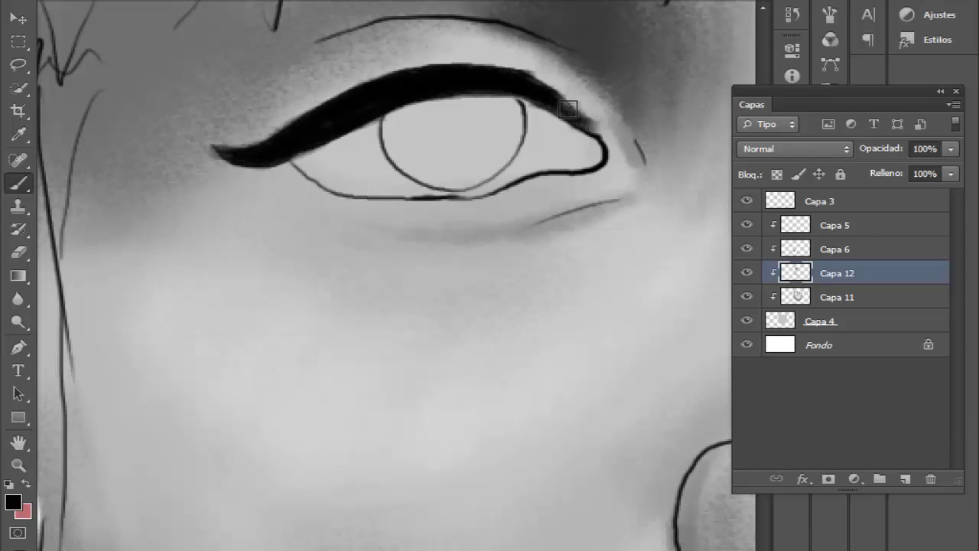
key(e)
right_click(305, 52)
key(Escape)
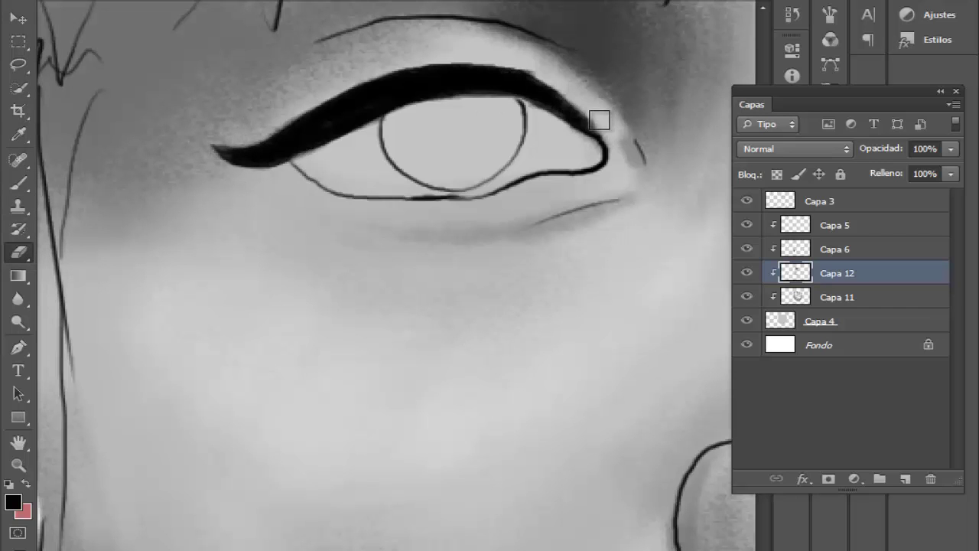
- Examine the overall face and the eye with the line art layer Capa 3 hidden, and turn the layer back on
alt+click(206, 171)
alt+click(206, 170)
alt+click(206, 170)
alt+click(206, 170)
alt+click(206, 171)
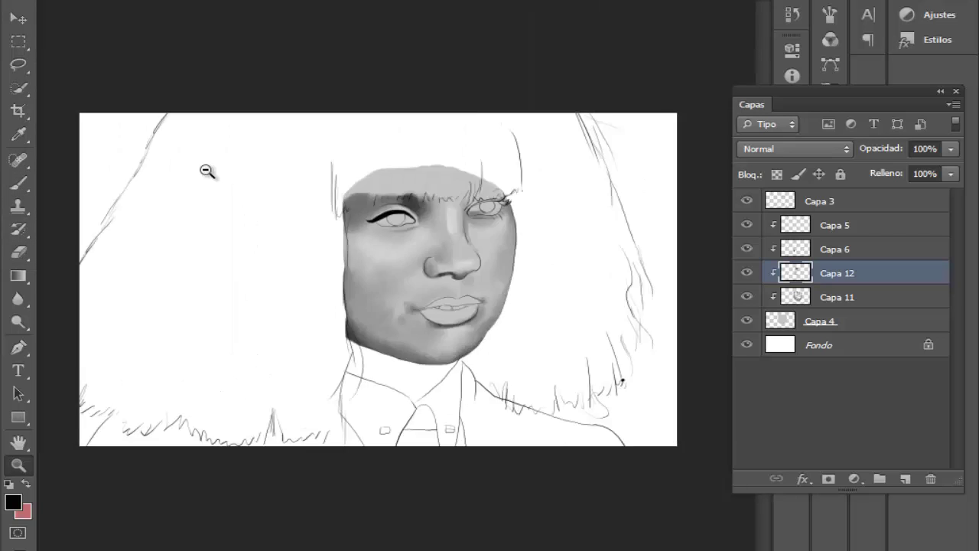
alt+click(206, 171)
alt+click(205, 171)
click(742, 197)
click(420, 327)
click(422, 326)
click(444, 306)
click(465, 285)
click(429, 248)
click(306, 149)
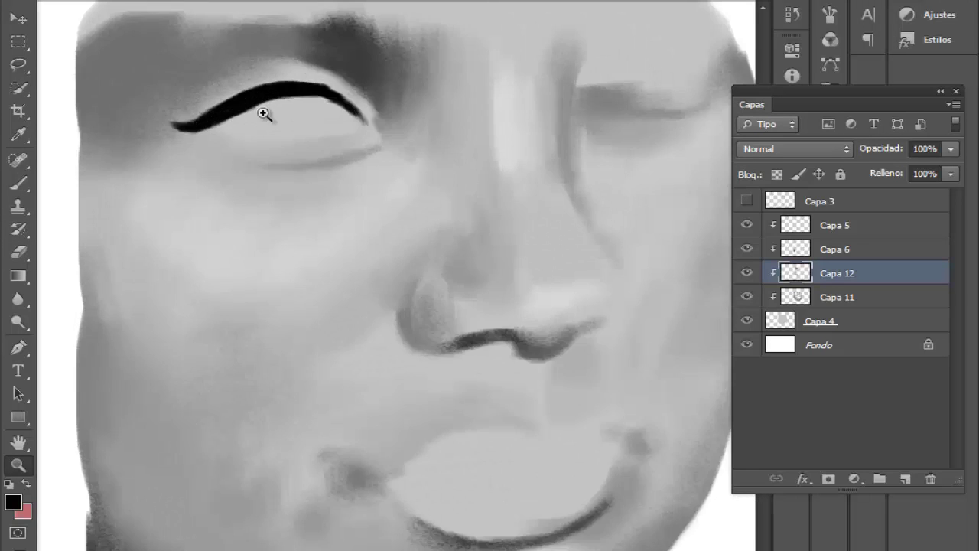
click(264, 113)
click(748, 202)
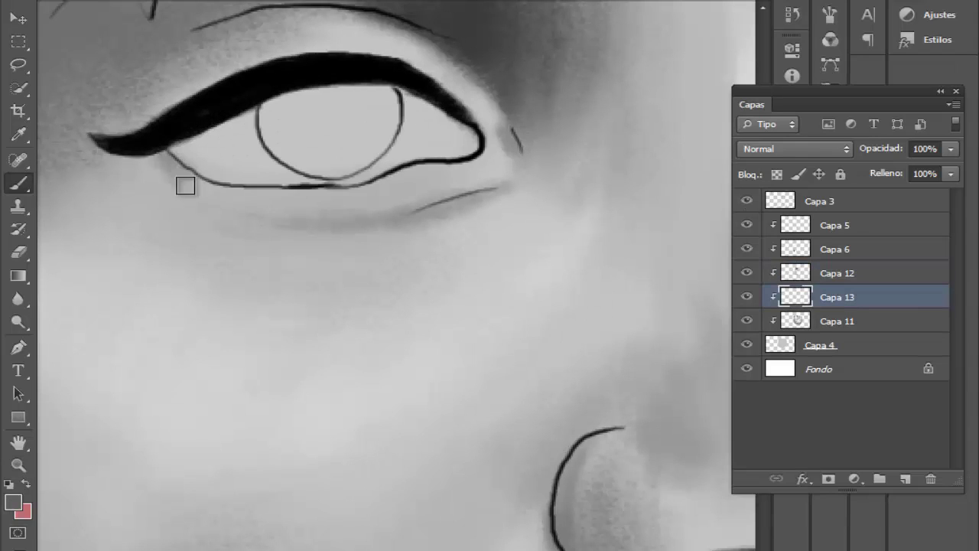
- Shade the skin beneath the eye's outer corner with dark grey brush strokes on Capa 13
right_click(122, 184)
drag(258, 198, 250, 230)
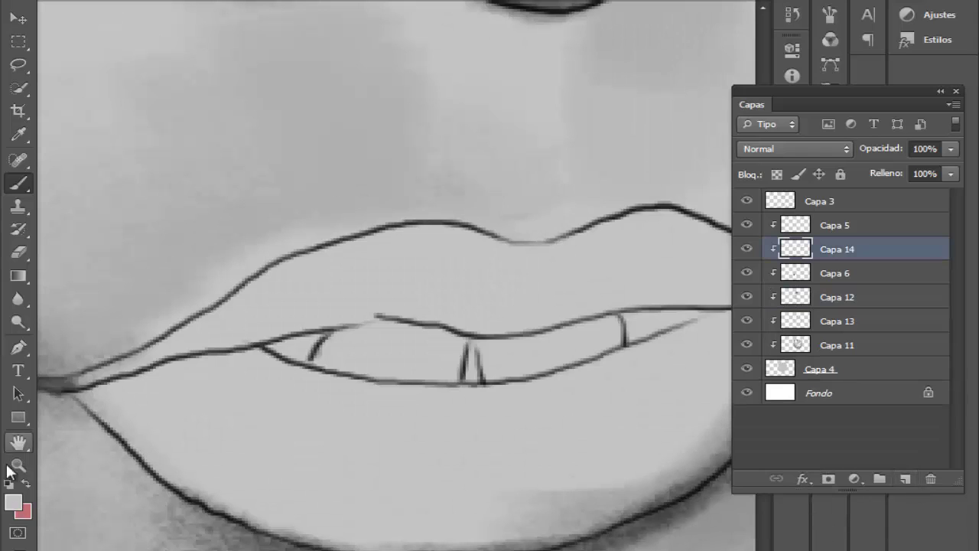
- Paint a light grey highlight on the skin along the upper lip's outer contour on Capa 14
click(13, 502)
click(819, 74)
drag(397, 208, 356, 216)
drag(456, 549, 478, 550)
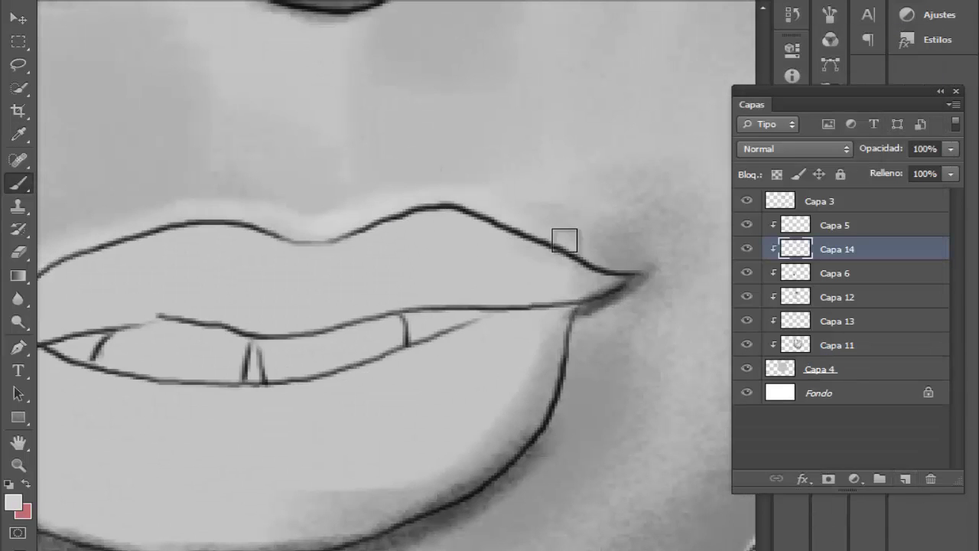
key(z)
alt+click(354, 238)
alt+click(354, 238)
alt+click(354, 238)
alt+click(354, 238)
click(470, 316)
click(470, 314)
click(469, 289)
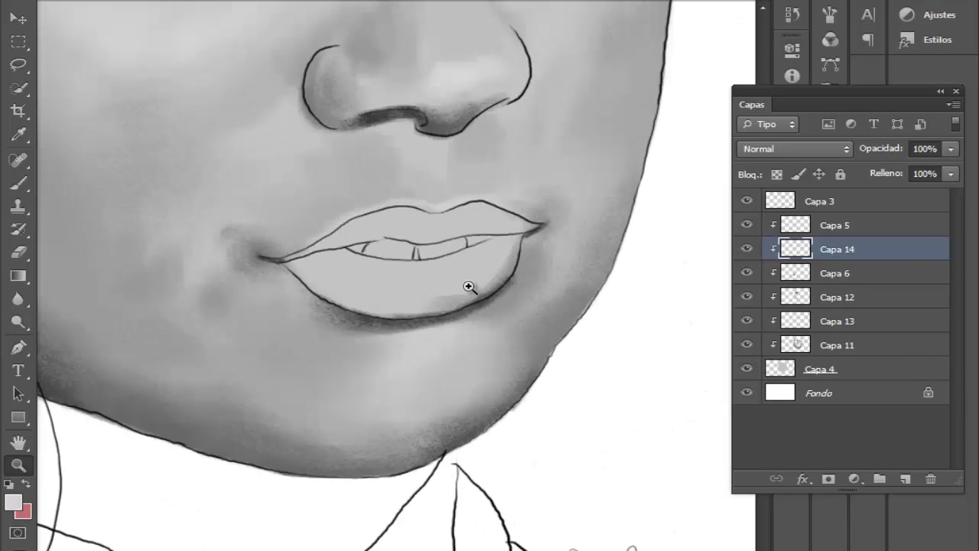
- Choose a dark grey brush colour and add a new clipped layer above Capa 14
key(b)
click(13, 502)
click(404, 231)
click(852, 74)
click(905, 479)
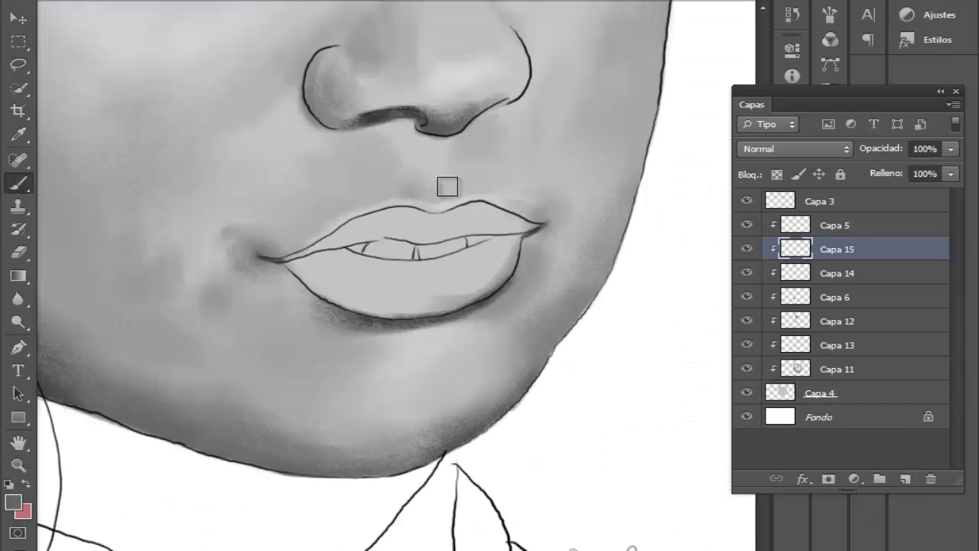
- Examine the whole face and the mouth area with the line art layer Capa 3 hidden
alt+click(301, 250)
alt+click(302, 251)
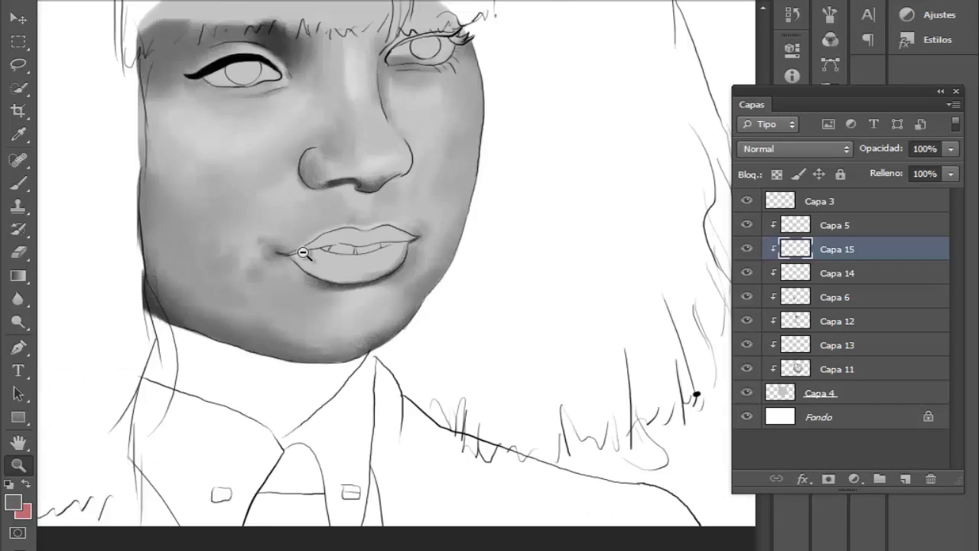
alt+click(303, 252)
alt+click(303, 253)
click(417, 283)
click(416, 283)
click(416, 283)
click(747, 202)
alt+click(304, 150)
alt+click(304, 150)
alt+click(304, 150)
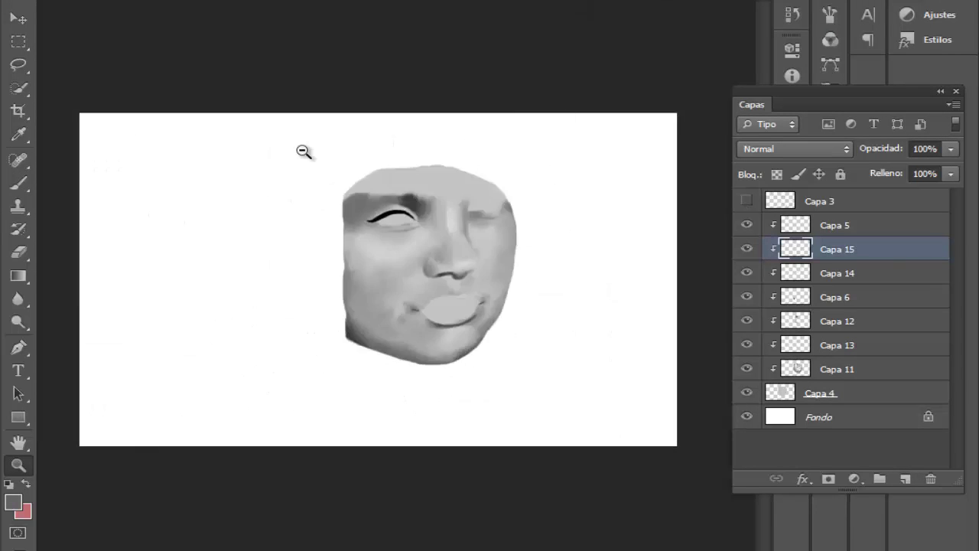
alt+click(304, 151)
alt+click(303, 151)
click(462, 271)
click(463, 272)
click(463, 306)
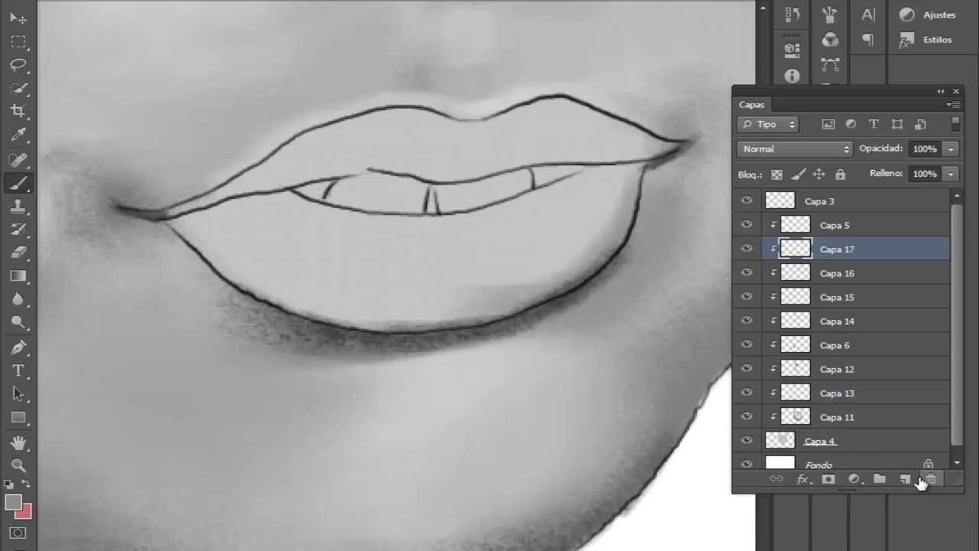
- Fill the lower lip with flat medium grey on Capa 17 and check its edges with the line art hidden
mouse_move(283, 222)
mouse_down()
mouse_move(372, 258)
mouse_move(563, 229)
mouse_move(540, 211)
mouse_move(576, 259)
mouse_move(420, 306)
mouse_move(231, 218)
mouse_move(195, 220)
mouse_up()
click(80, 0)
click(76, 1)
click(76, 0)
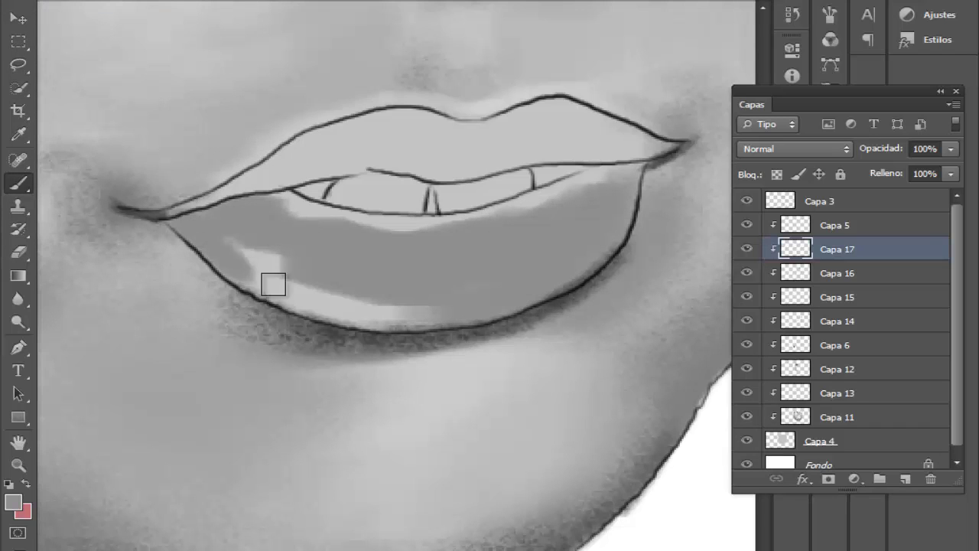
mouse_move(273, 283)
mouse_down()
mouse_move(318, 309)
mouse_move(391, 319)
mouse_up()
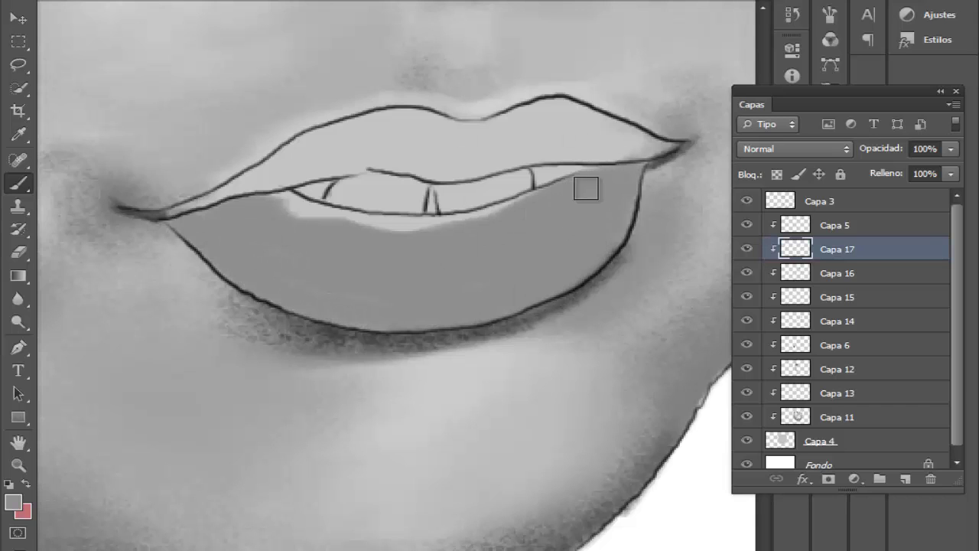
drag(586, 189, 389, 230)
click(747, 201)
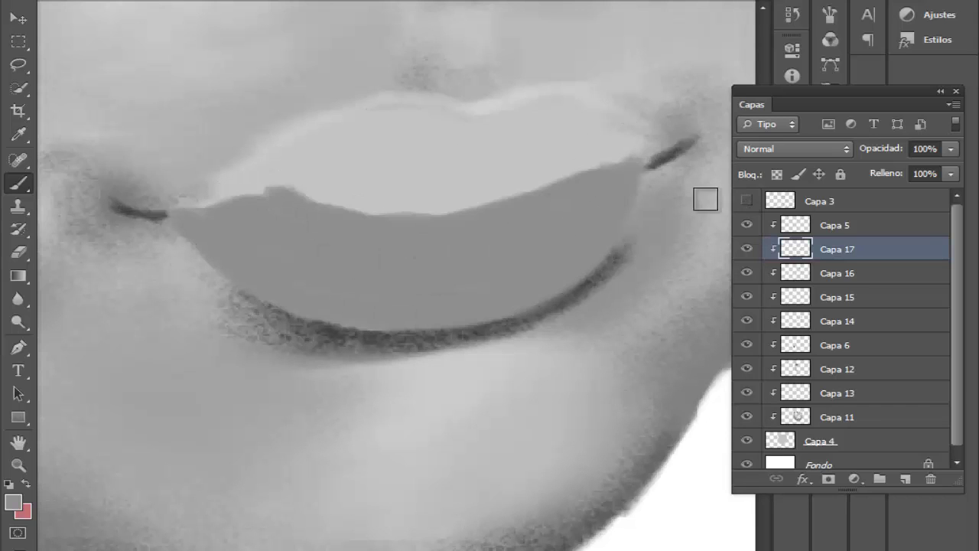
click(746, 200)
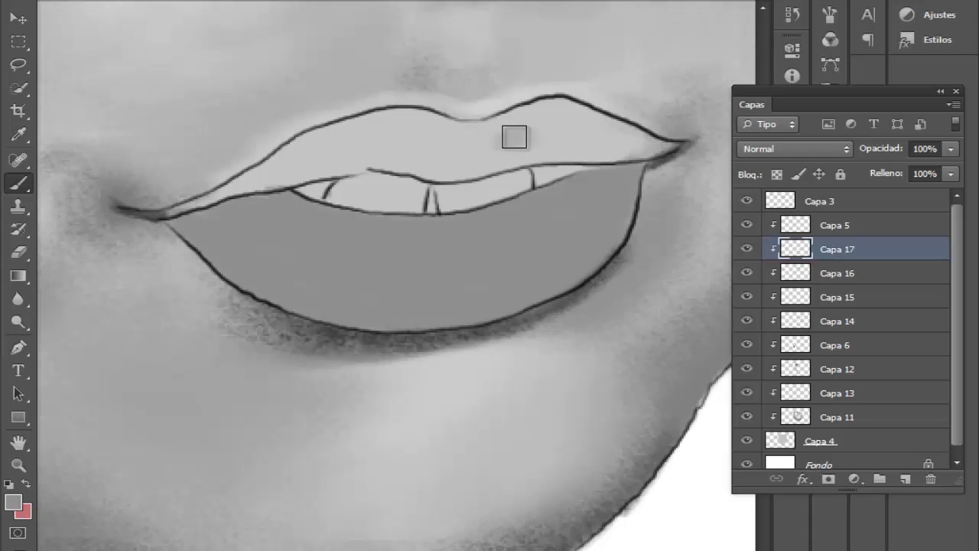
- Fill the upper lip with the same medium grey on Capa 17, leaving the teeth unpainted, and hide the line art layer Capa 3
mouse_move(514, 137)
mouse_down()
mouse_move(356, 129)
mouse_move(292, 153)
mouse_move(299, 173)
mouse_move(214, 202)
mouse_move(280, 171)
mouse_move(413, 147)
mouse_up()
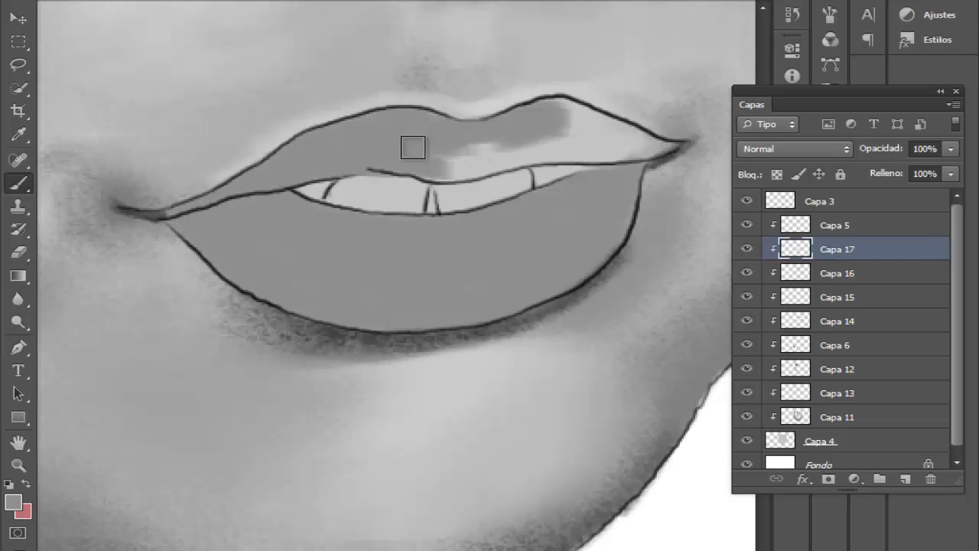
drag(462, 167, 634, 153)
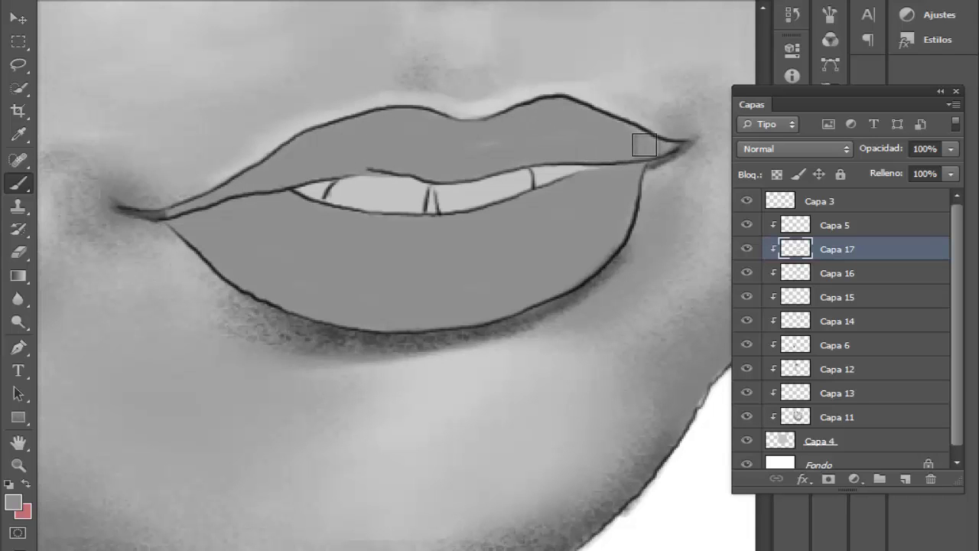
click(745, 200)
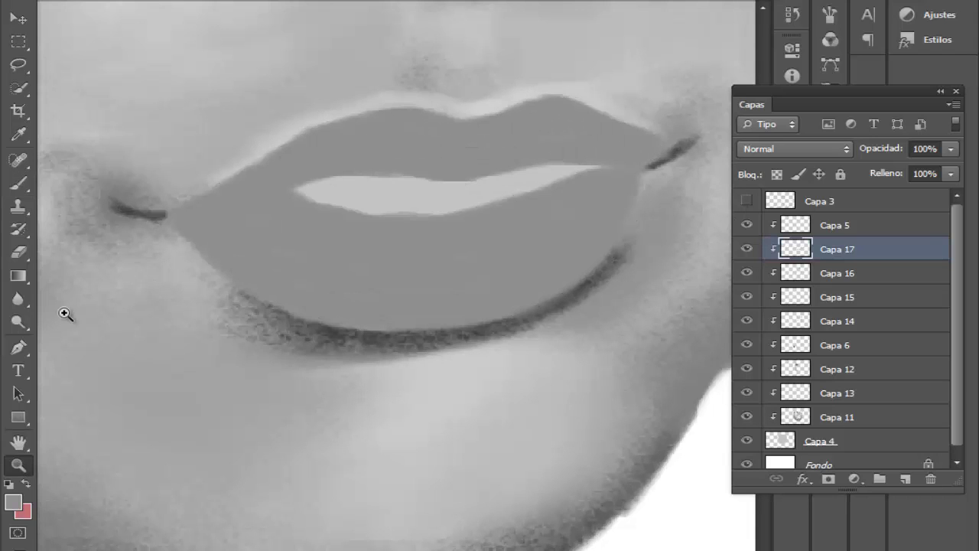
click(114, 107)
click(153, 126)
click(216, 164)
click(217, 163)
click(384, 258)
drag(387, 260, 489, 336)
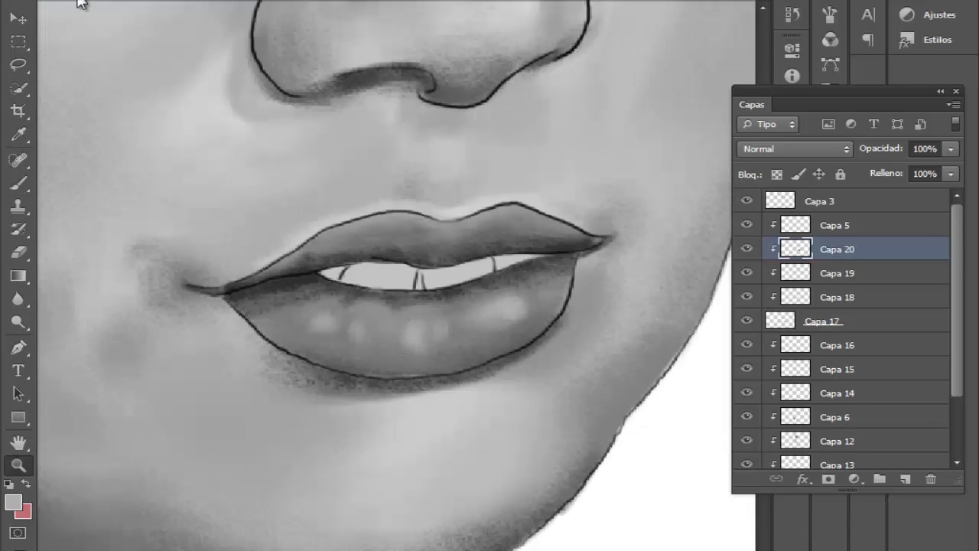
- Examine the shaded and highlighted lips within the face, with the line art layer Capa 3 hidden
click(184, 161)
click(184, 161)
click(195, 172)
click(329, 213)
click(327, 207)
click(519, 304)
click(518, 304)
click(519, 304)
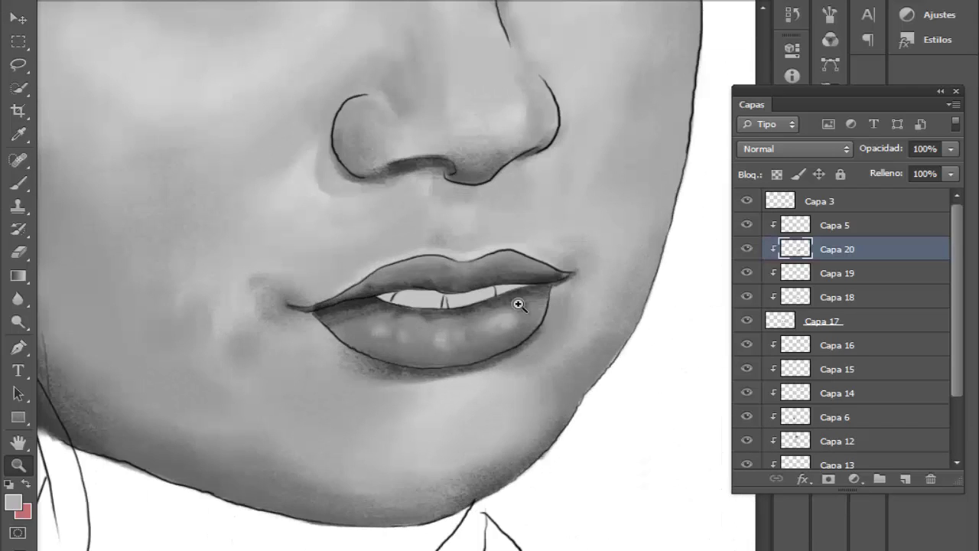
click(746, 201)
alt+click(306, 112)
alt+click(306, 112)
alt+click(300, 111)
click(442, 333)
click(442, 333)
click(442, 333)
click(442, 333)
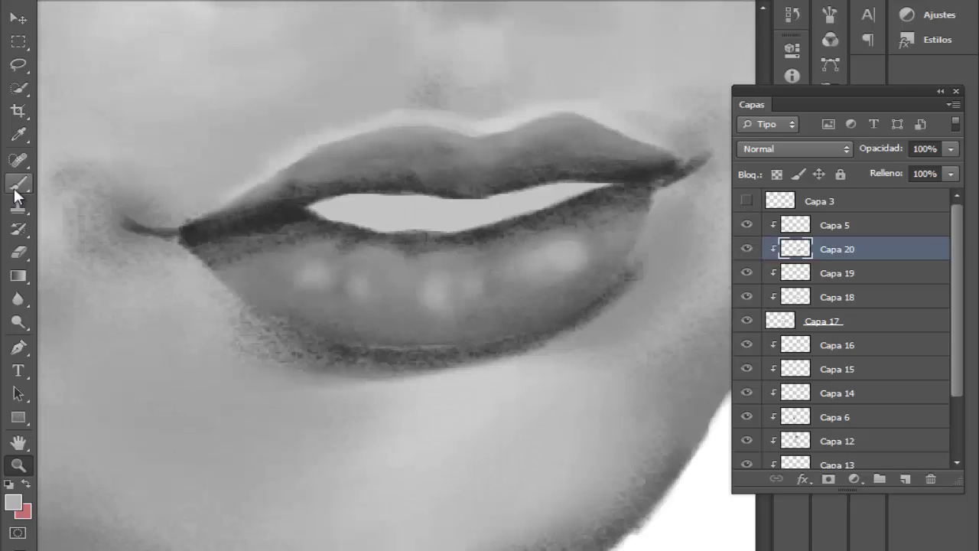
- Set the brush colour to dark grey and check the lips against the whole face
click(13, 502)
click(250, 318)
key(Return)
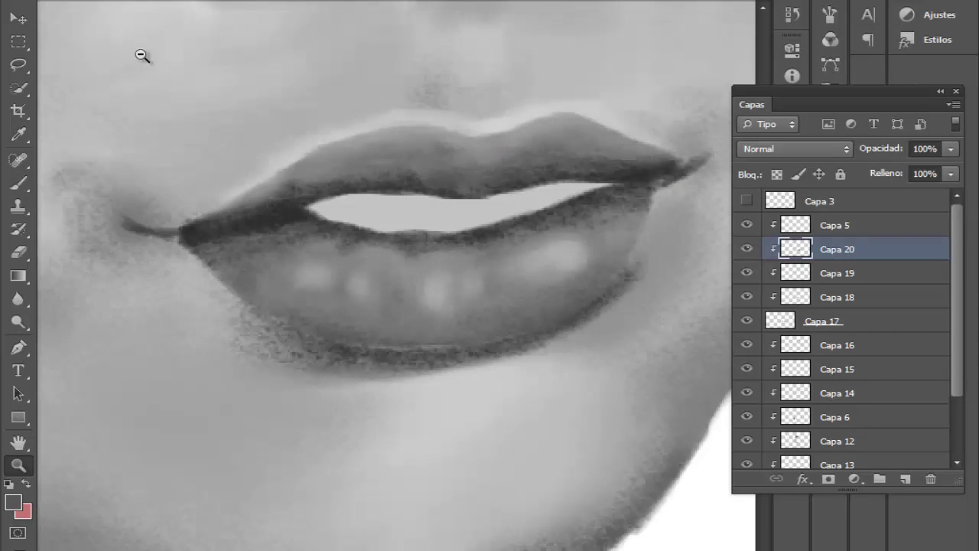
alt+click(143, 55)
alt+click(157, 102)
alt+click(297, 196)
alt+click(296, 197)
alt+click(297, 197)
click(372, 289)
- Paint dark textured shading on the skin below the eyeliner's outer corner on Capa 23
drag(288, 107, 568, 383)
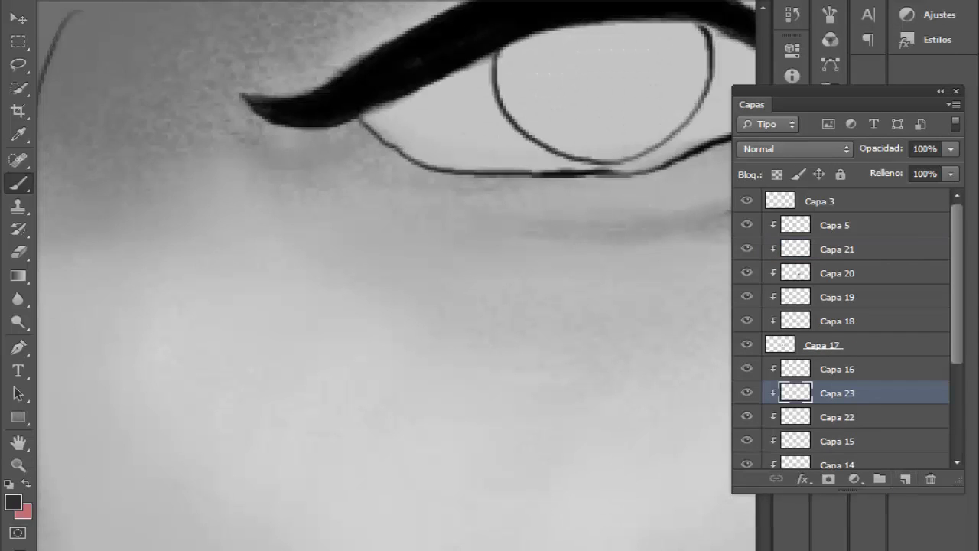
right_click(345, 131)
key(Escape)
right_click(333, 134)
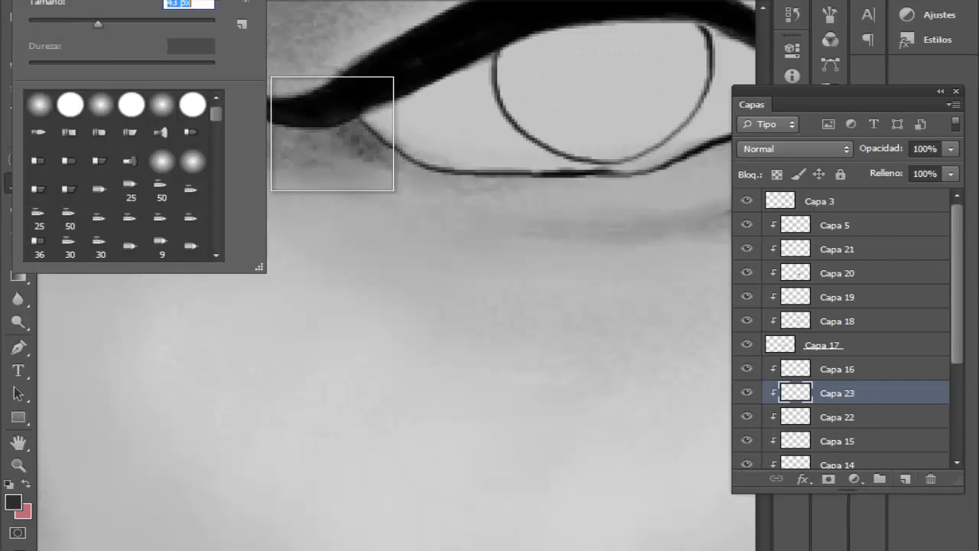
key(Escape)
scroll(332, 134, down, 2)
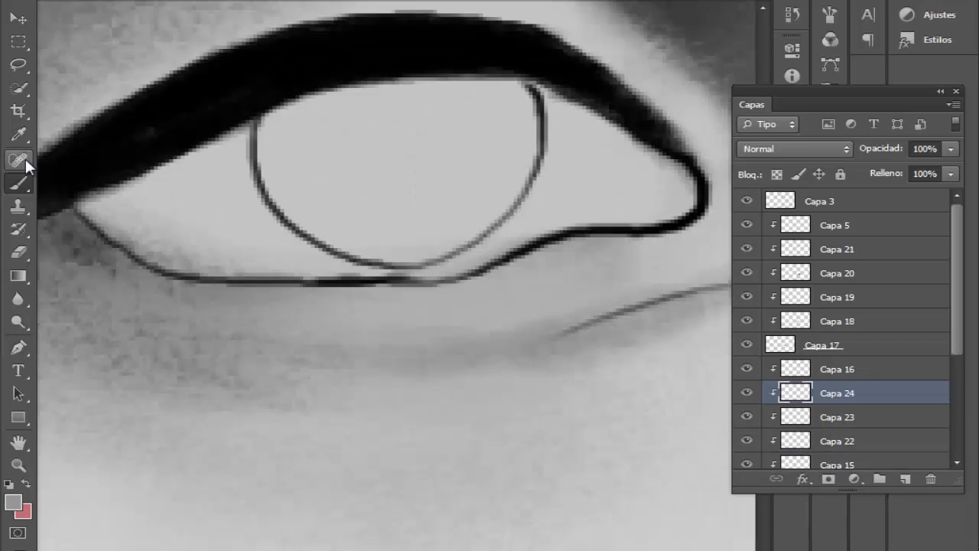
- Fill the eye opening, iris included, with flat medium grey on Capa 24 from corner to corner
drag(399, 151, 465, 150)
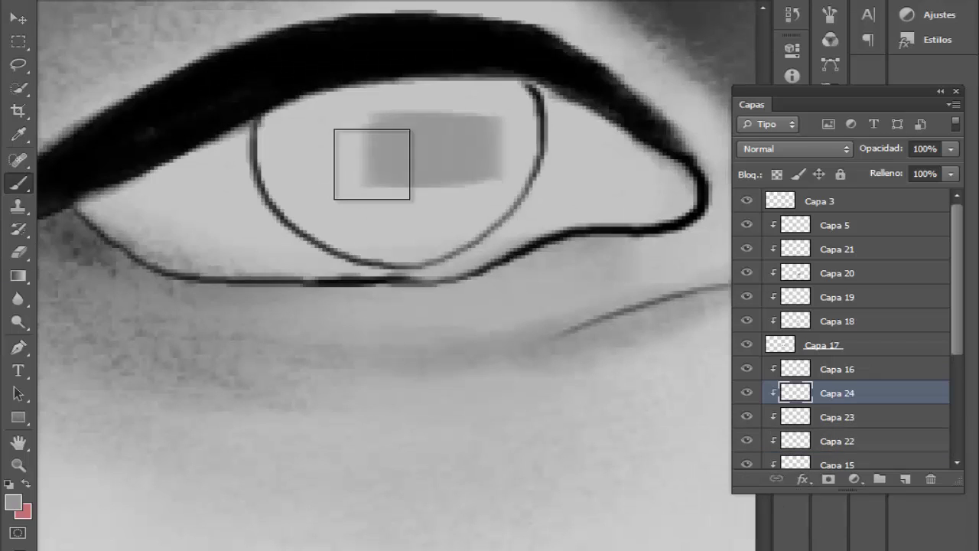
mouse_move(371, 164)
mouse_down()
mouse_move(209, 191)
mouse_move(350, 241)
mouse_move(470, 226)
mouse_move(590, 170)
mouse_move(627, 184)
mouse_up()
click(48, 1)
drag(44, 28, 41, 28)
mouse_move(500, 124)
mouse_down()
mouse_move(465, 90)
mouse_move(533, 100)
mouse_up()
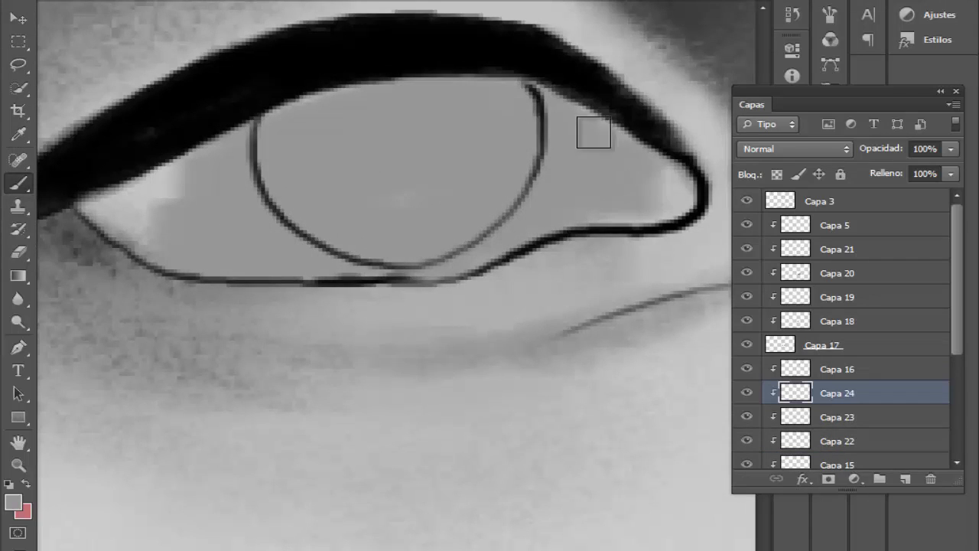
drag(594, 132, 523, 209)
drag(146, 192, 108, 208)
- Examine the grey-filled eye within the whole face with the line art layer Capa 3 hidden
key(z)
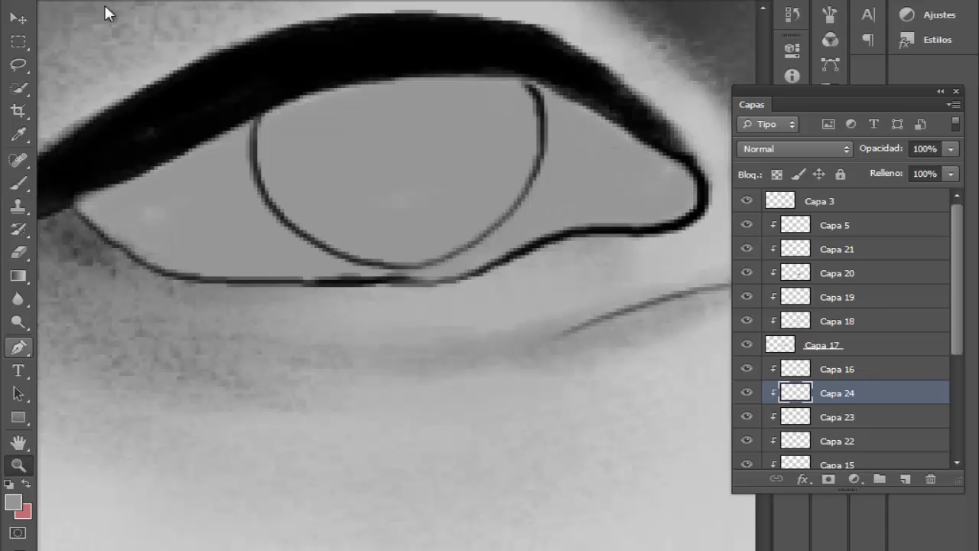
alt+click(253, 161)
alt+click(253, 161)
alt+click(253, 162)
alt+click(253, 161)
click(746, 202)
alt+click(420, 265)
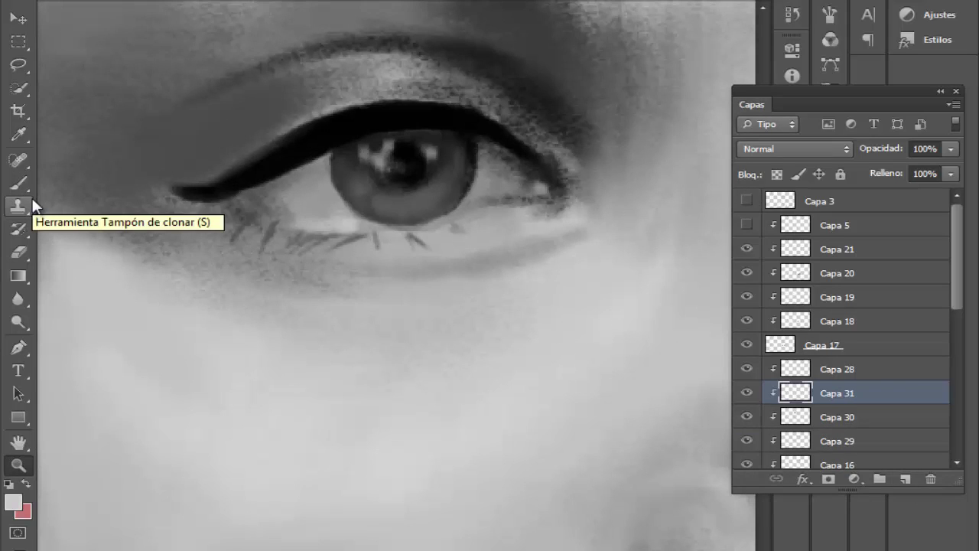
- Shade the crease below the eye with a grey brush on Capa 31
click(18, 183)
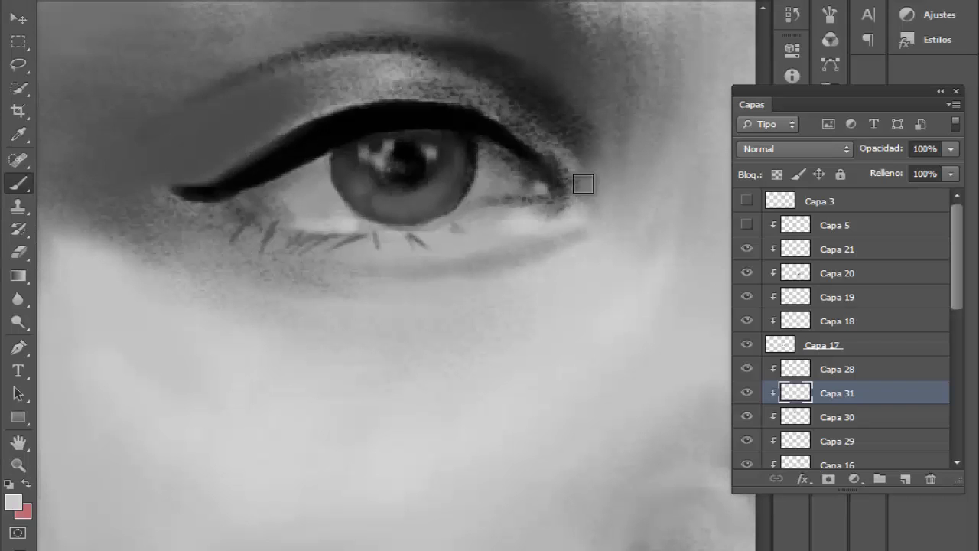
key(ctrl+0)
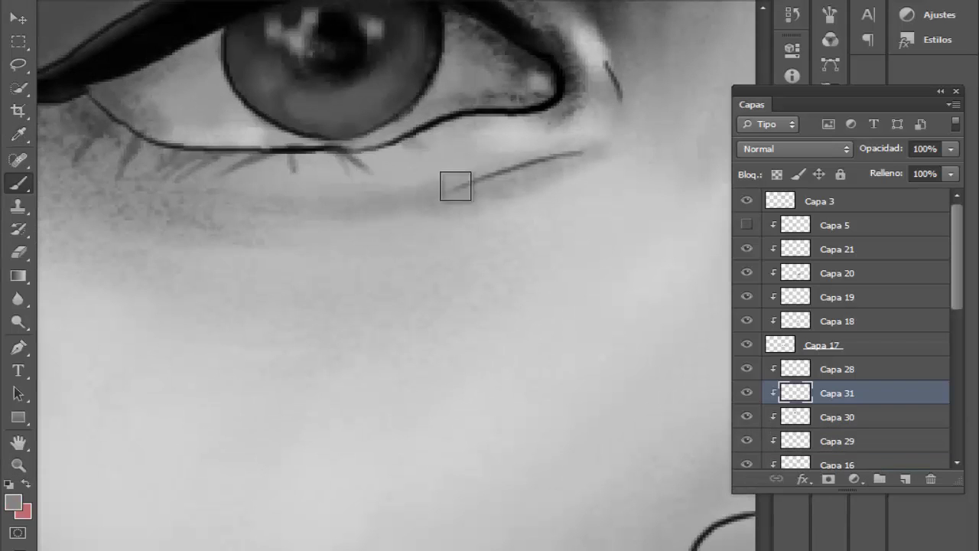
drag(456, 186, 399, 198)
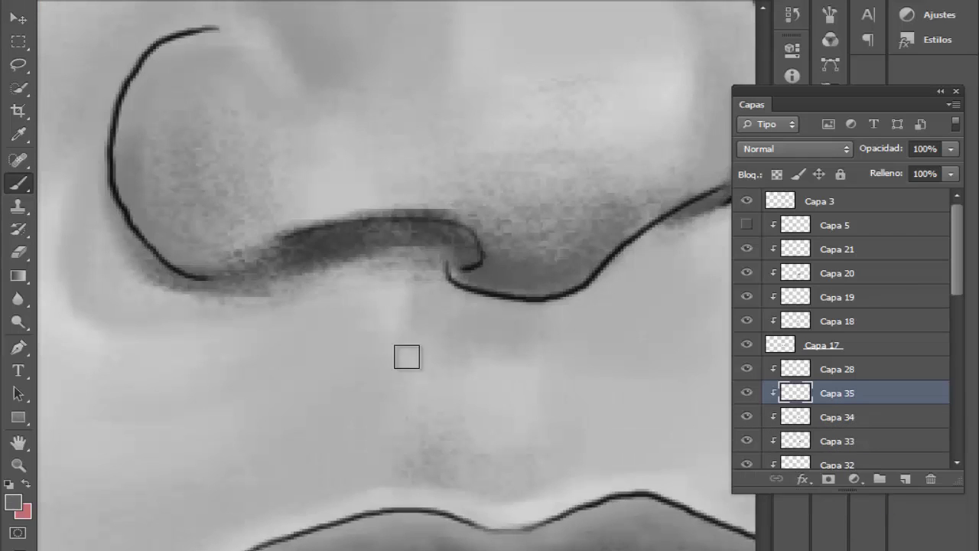
- Shade the underside of the nose on Capa 35, deepening the nostril shadows and far nostril edge with near-black
mouse_move(459, 222)
mouse_down()
mouse_move(393, 192)
mouse_move(465, 205)
mouse_move(437, 160)
mouse_move(252, 225)
mouse_move(456, 199)
mouse_up()
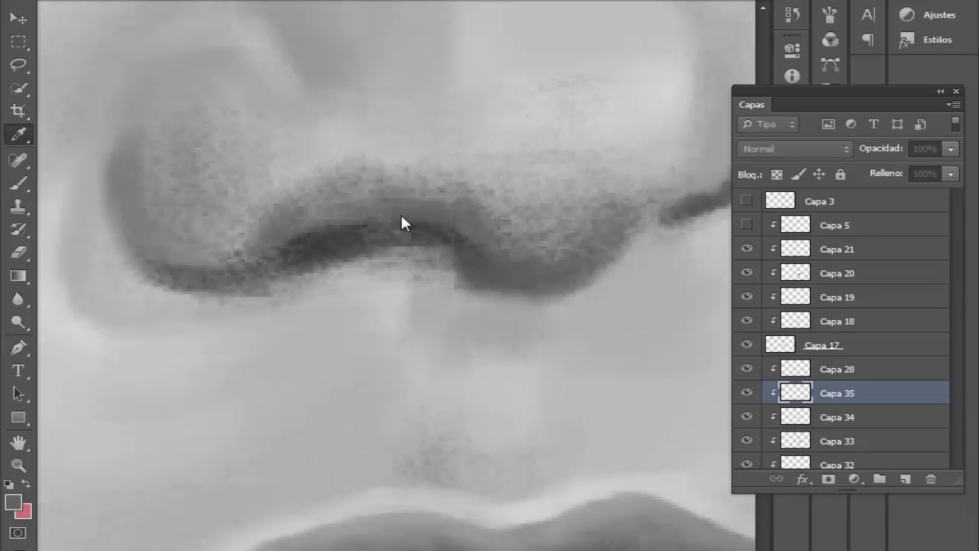
click(13, 502)
click(735, 83)
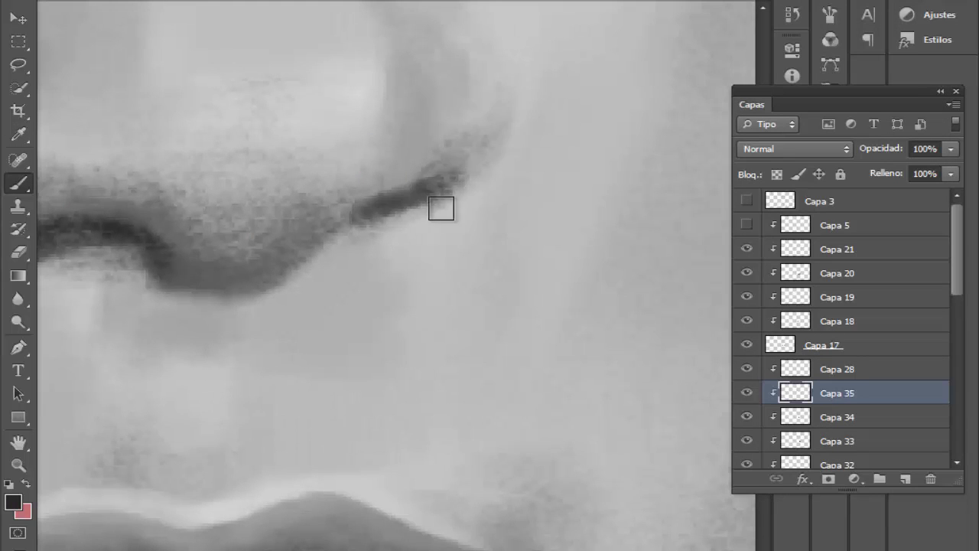
drag(439, 207, 225, 293)
- Examine the nose shading up close and within the whole face without the line art
alt+click(323, 219)
alt+click(324, 218)
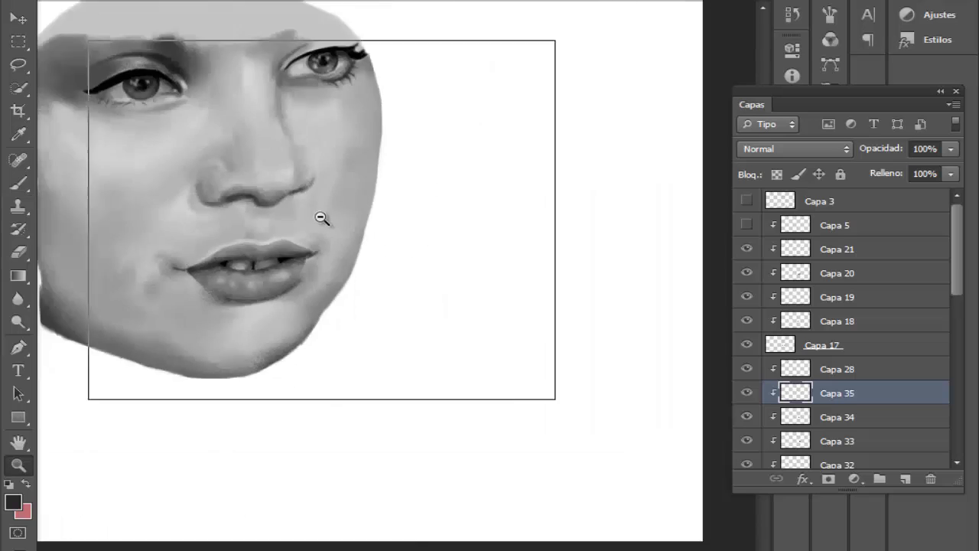
alt+click(323, 219)
alt+click(324, 219)
click(435, 301)
click(437, 303)
click(440, 312)
click(443, 319)
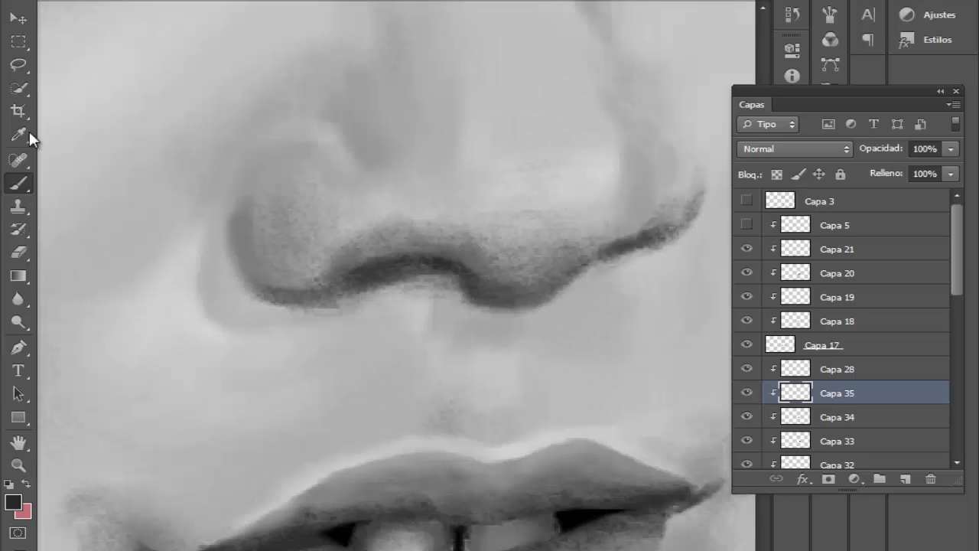
key(z)
alt+click(228, 181)
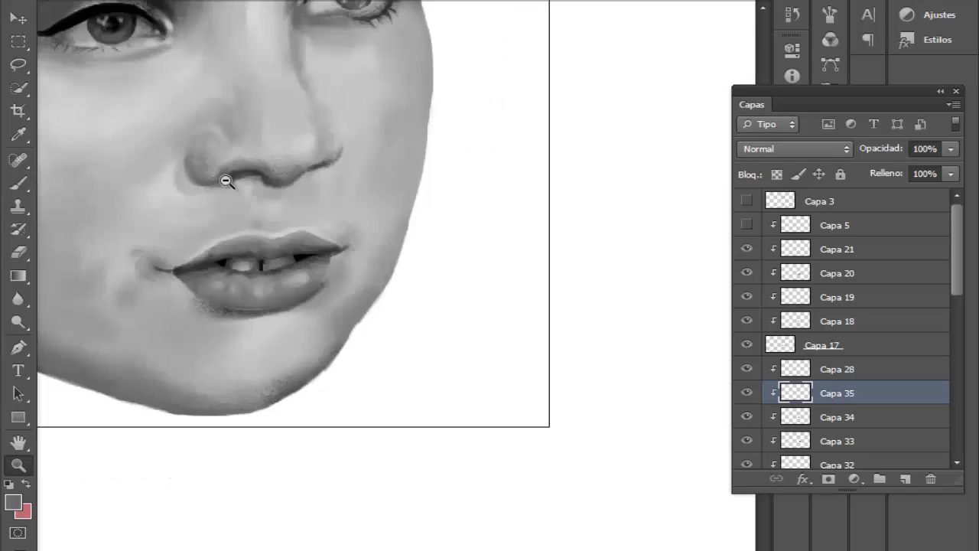
alt+click(374, 310)
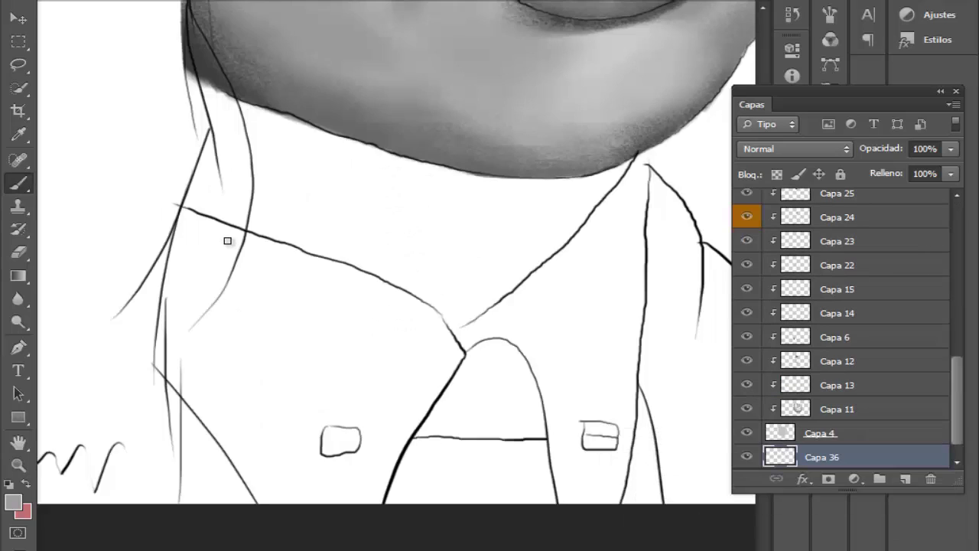
- Fill the neck between the jaw and the collar lines with flat mid grey on Capa 36
scroll(227, 240, up, 1)
right_click(414, 136)
key(Return)
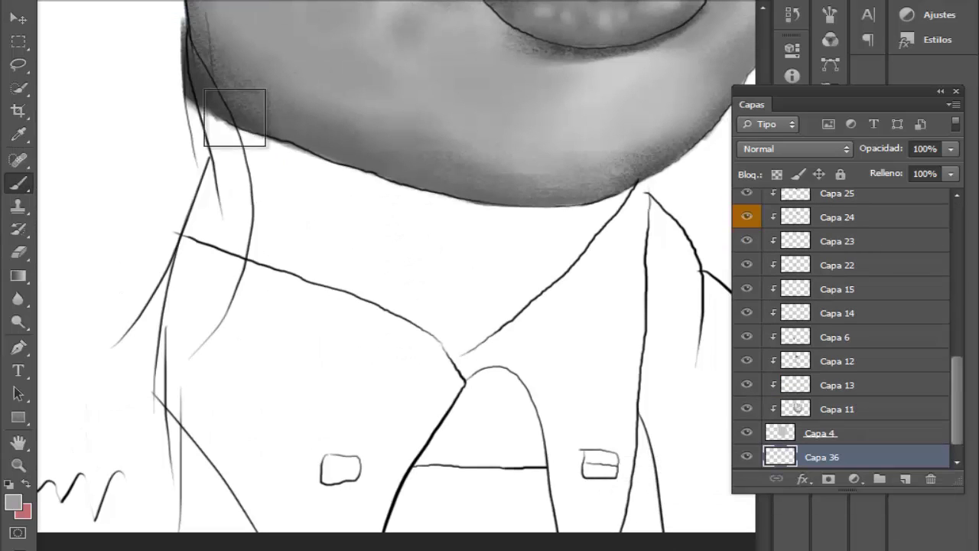
mouse_move(240, 115)
mouse_down()
mouse_move(425, 270)
mouse_move(585, 168)
mouse_move(377, 186)
mouse_move(507, 195)
mouse_up()
mouse_move(224, 61)
mouse_down()
mouse_move(380, 262)
mouse_move(619, 138)
mouse_move(461, 324)
mouse_up()
key(bracketleft)
key(bracketleft)
key(bracketleft)
key(bracketleft)
mouse_move(500, 294)
mouse_down()
mouse_move(420, 308)
mouse_move(272, 248)
mouse_move(210, 246)
mouse_up()
- Erase the neck grey that spills over both collar lines and the tip where they meet
click(19, 253)
click(76, 4)
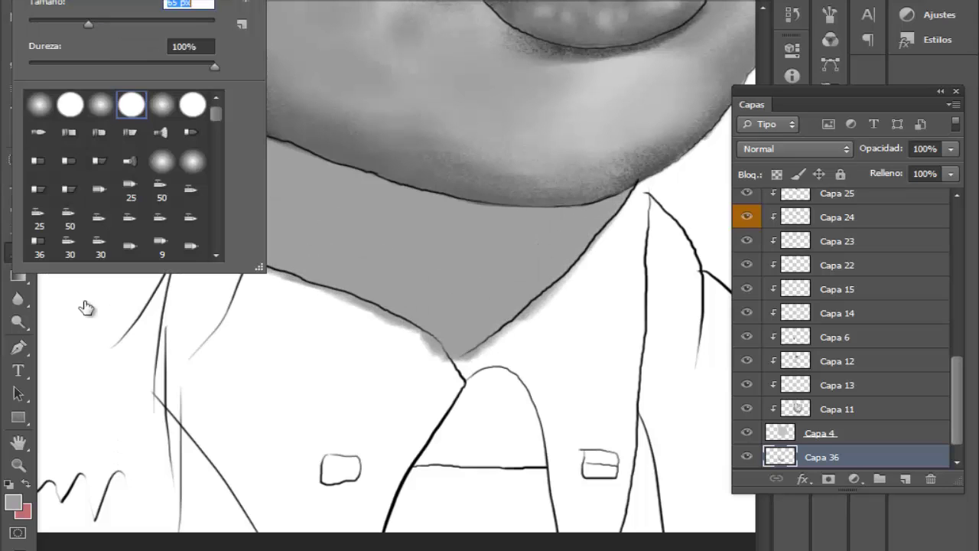
click(193, 246)
drag(651, 214, 575, 298)
key(b)
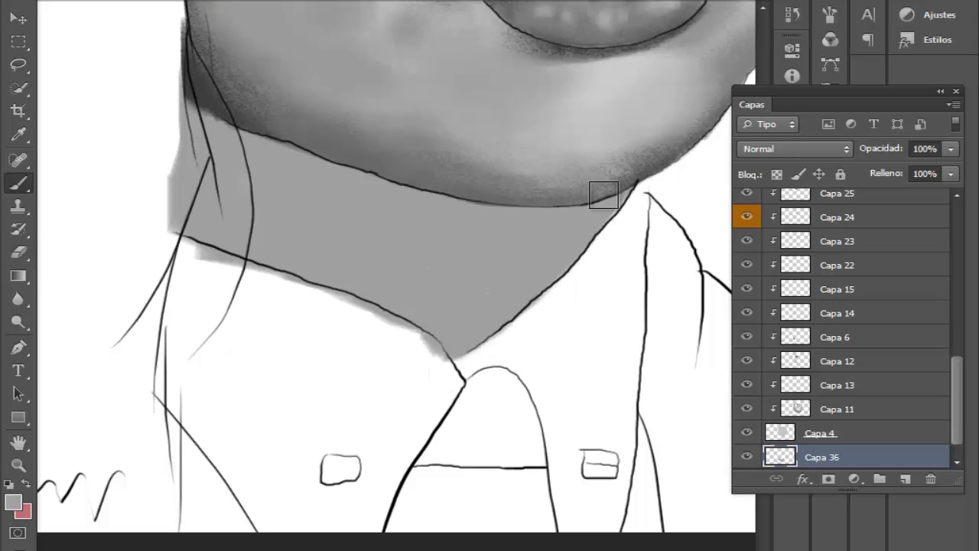
key(e)
mouse_move(324, 302)
mouse_down()
mouse_move(226, 279)
mouse_move(365, 332)
mouse_up()
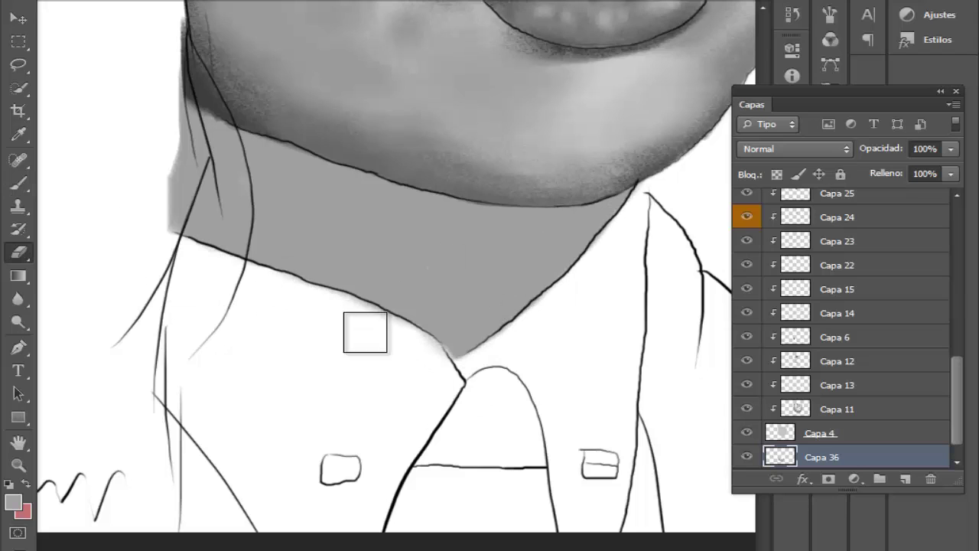
click(77, 4)
click(42, 31)
drag(449, 345, 452, 351)
- Shade the neck on layers clipped to Capa 36, with a dark shadow under the jaw and near-black along the right collar edge
click(19, 184)
click(75, 3)
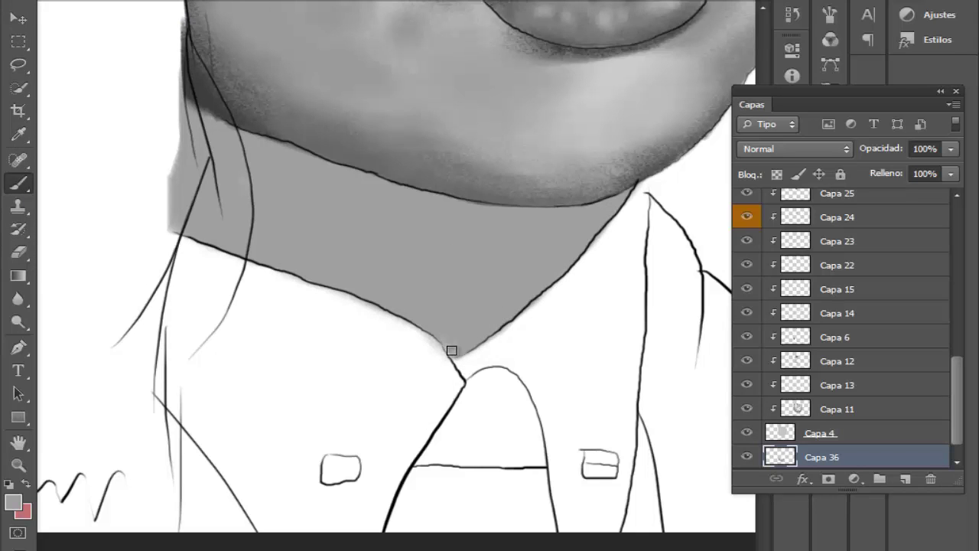
click(905, 479)
scroll(855, 408, down, 2)
right_click(853, 410)
click(478, 211)
click(892, 430)
click(905, 479)
drag(595, 246, 641, 179)
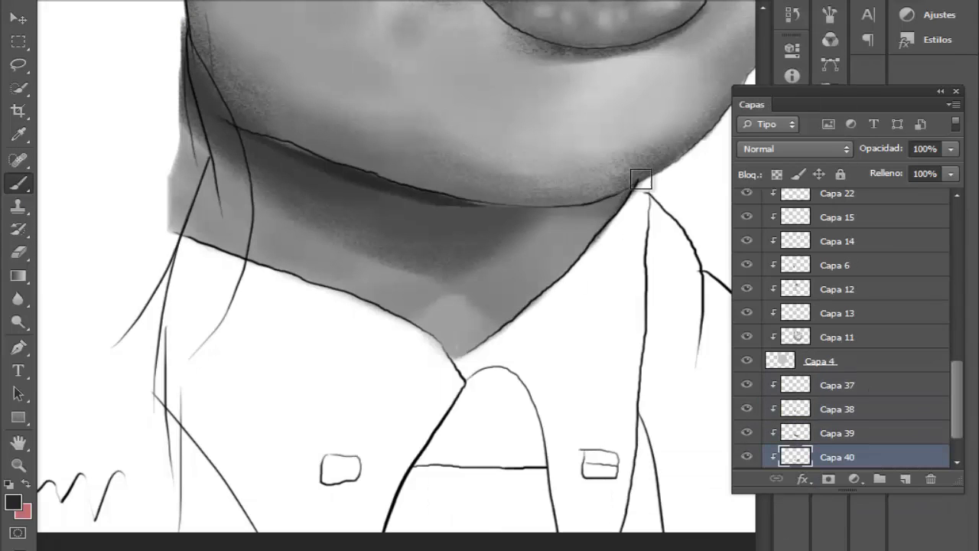
drag(557, 289, 459, 352)
- Examine the neck shading within the whole face with the line art layer Capa 3 hidden
click(18, 465)
click(361, 249)
click(361, 249)
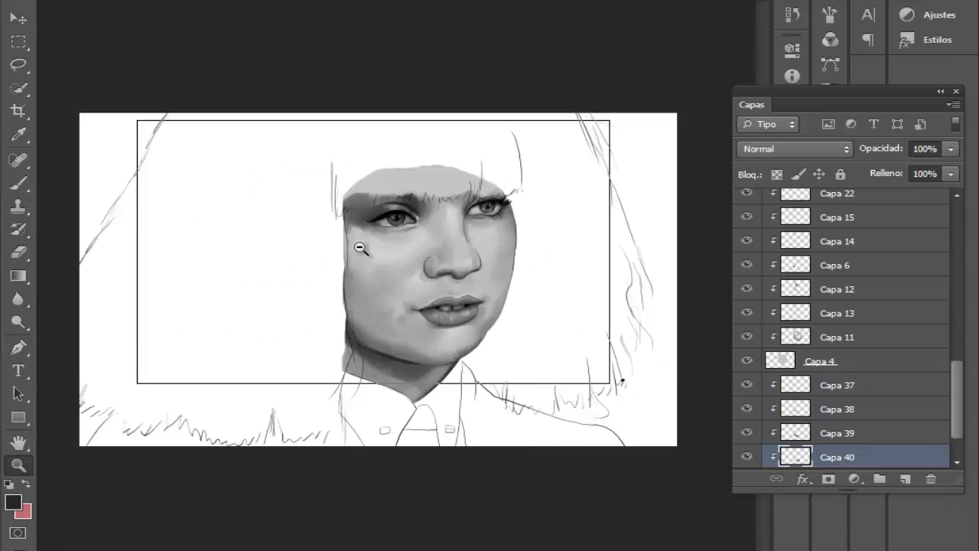
click(375, 264)
drag(957, 398, 957, 241)
click(747, 201)
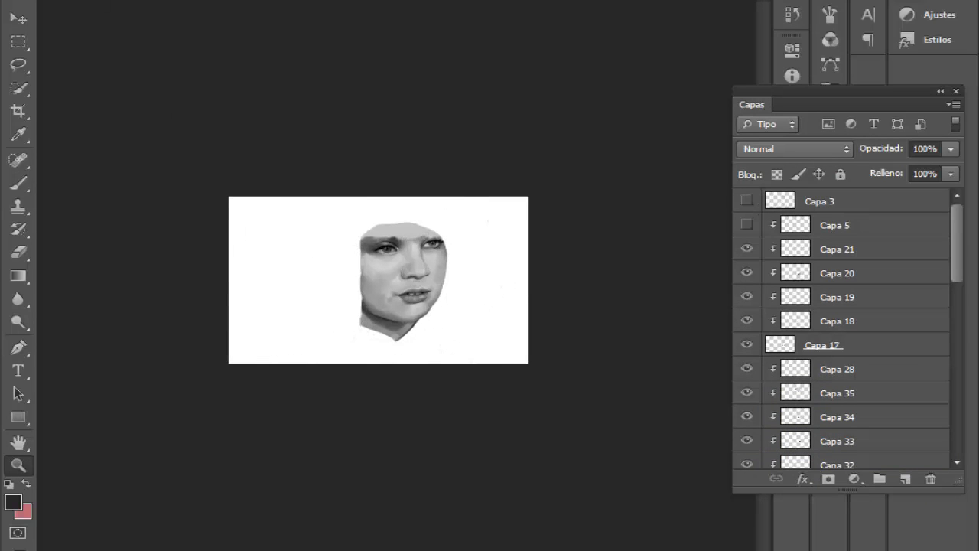
click(424, 336)
scroll(234, 356, down, 2)
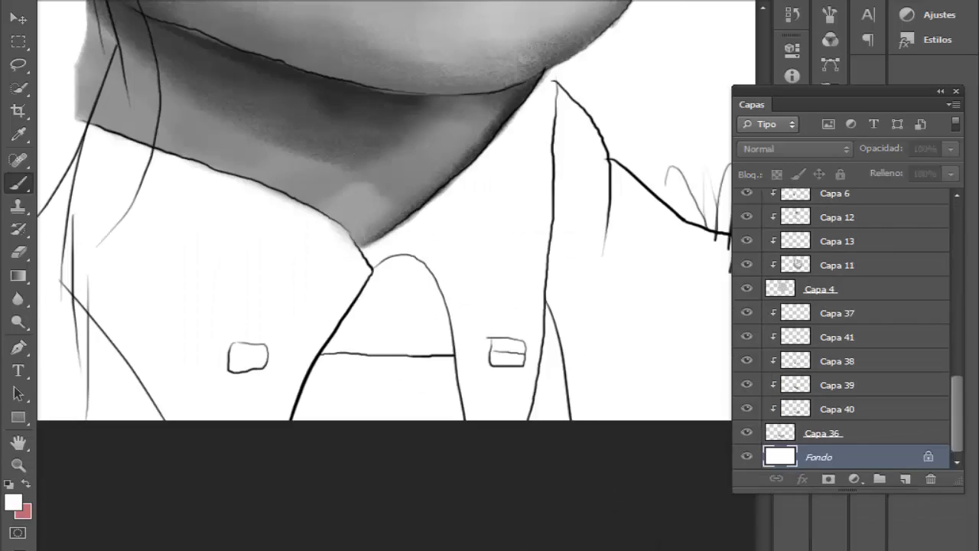
- Darken the white Fondo layer to dark grey with a Levels adjustment
key(ctrl+l)
drag(861, 421, 706, 421)
click(937, 179)
- Paint both halves of the shirt collar white on a new layer, Capa 42, beneath the neck
click(904, 479)
scroll(871, 360, down, 1)
click(44, 1)
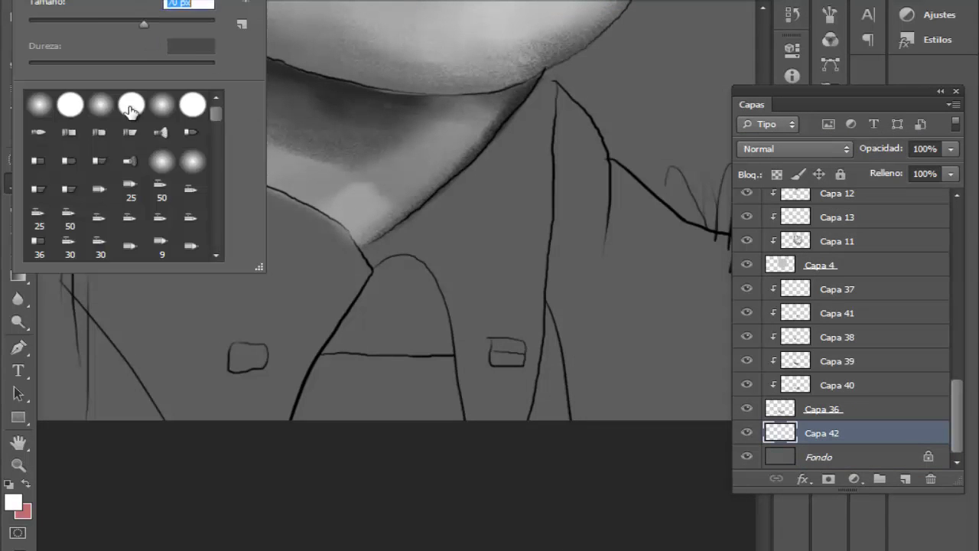
double_click(130, 111)
mouse_move(360, 226)
mouse_down()
mouse_move(192, 324)
mouse_move(179, 219)
mouse_move(328, 240)
mouse_move(508, 325)
mouse_move(437, 207)
mouse_move(222, 455)
mouse_up()
right_click(336, 271)
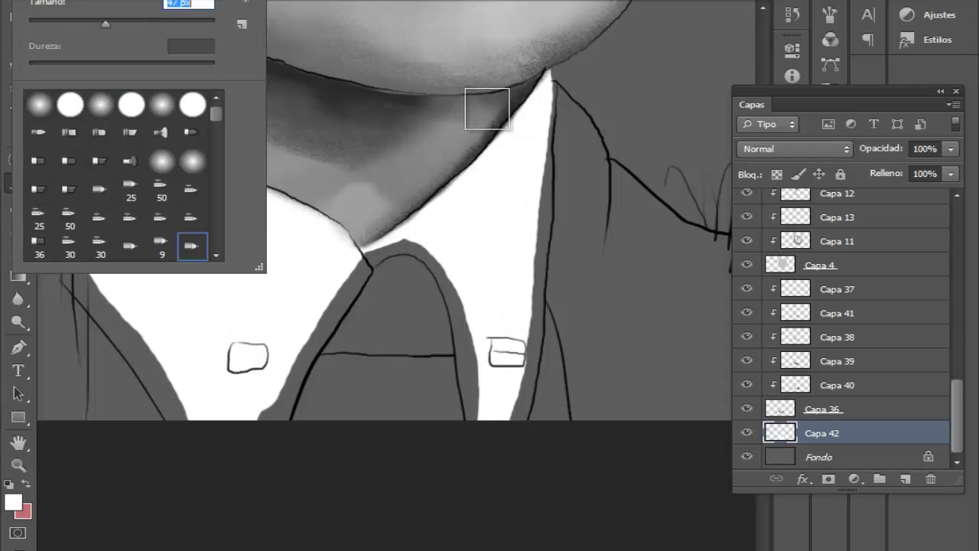
mouse_move(488, 109)
mouse_down()
mouse_move(526, 167)
mouse_move(523, 269)
mouse_move(496, 444)
mouse_move(472, 258)
mouse_move(480, 341)
mouse_up()
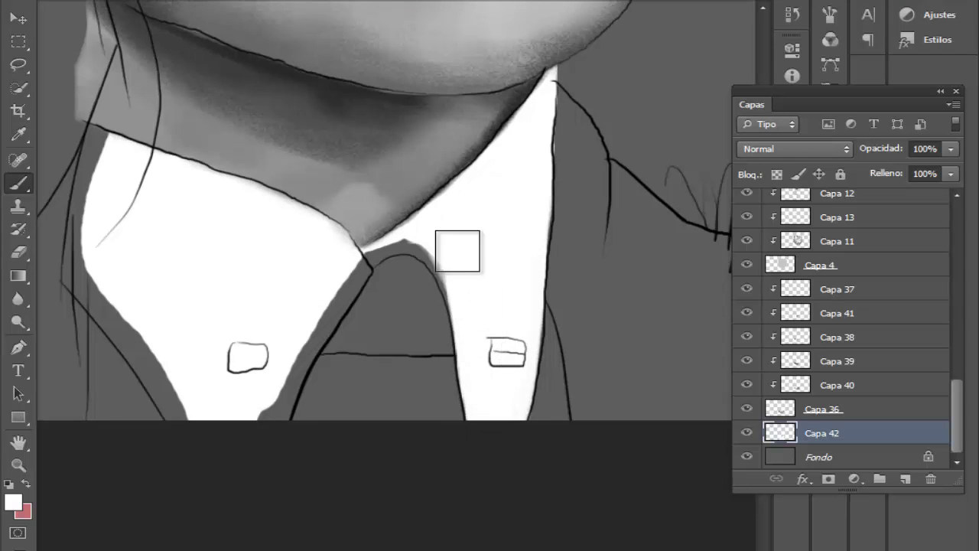
drag(458, 250, 360, 243)
mouse_move(462, 260)
mouse_down()
mouse_move(350, 247)
mouse_move(334, 280)
mouse_move(366, 263)
mouse_up()
- Extend the white of the left collar half to its outer line and erase the overspill there
key(e)
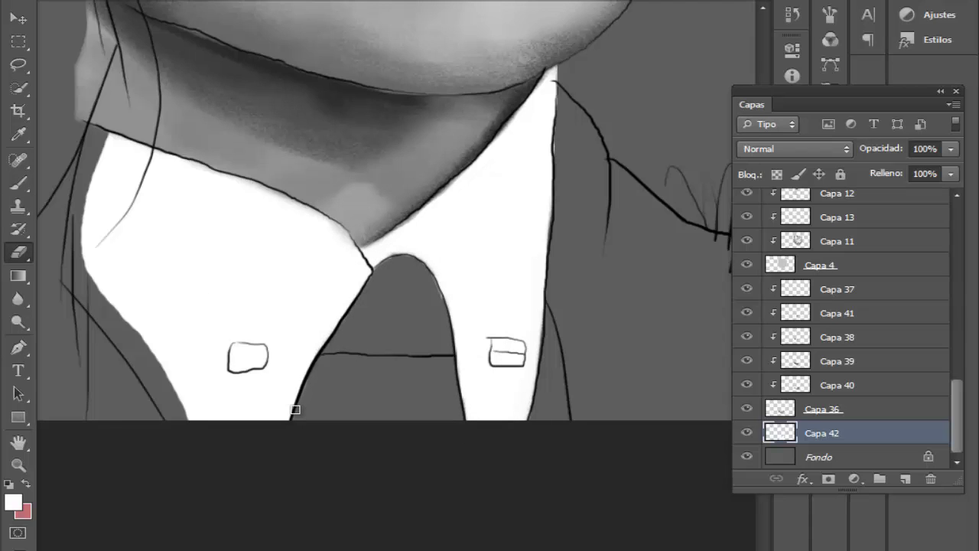
click(19, 183)
drag(509, 549, 477, 549)
mouse_move(254, 162)
mouse_down()
mouse_move(234, 251)
mouse_move(321, 365)
mouse_up()
click(19, 252)
click(67, 2)
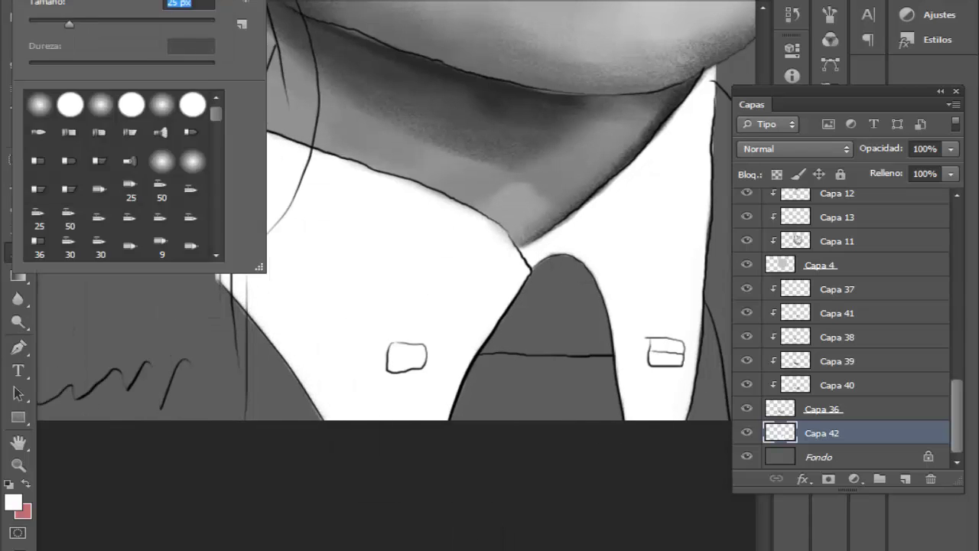
drag(206, 196, 243, 99)
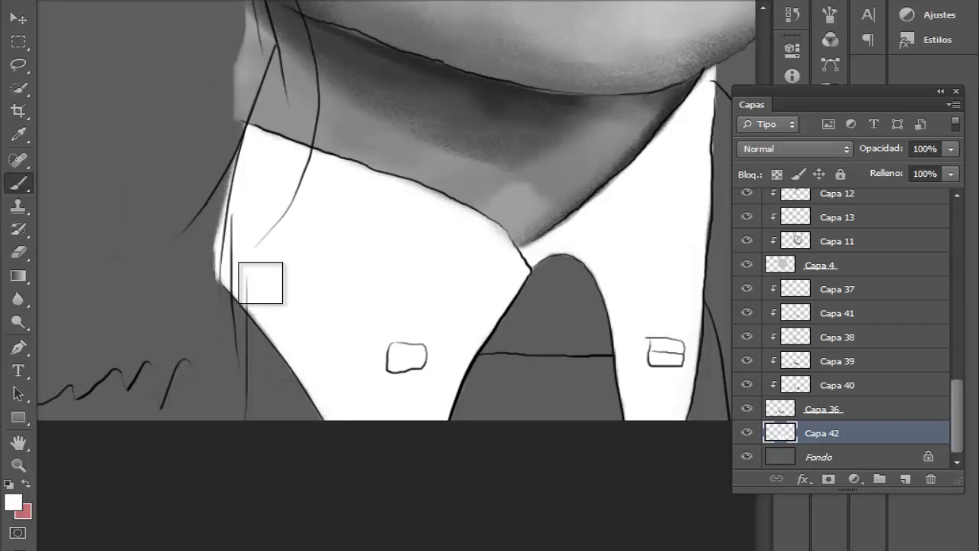
- Shade the collar's outer edges and folds with soft light grey on Capa 43 and Capa 44, clipped to Capa 42
alt+click(245, 158)
alt+click(245, 158)
alt+click(246, 158)
click(439, 445)
click(439, 445)
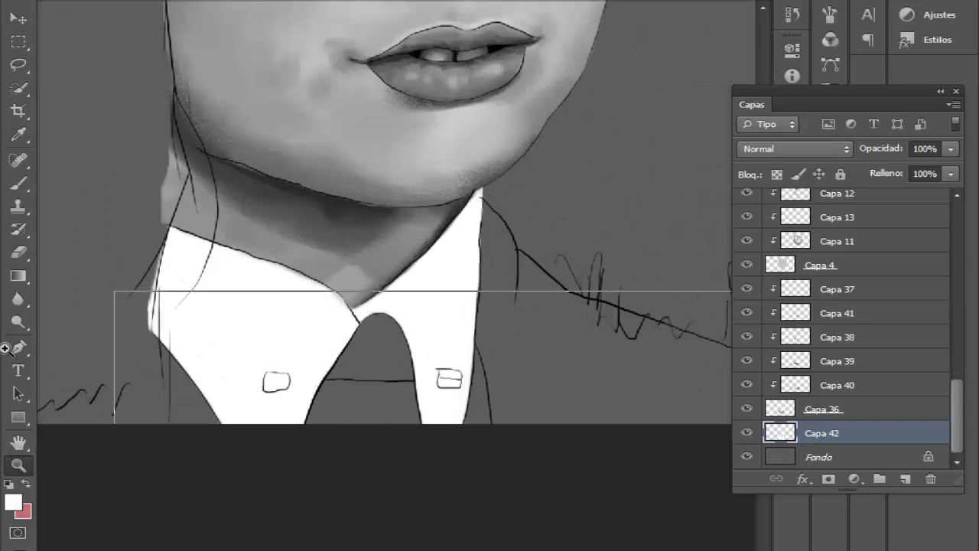
click(439, 445)
scroll(820, 221, up, 10)
scroll(459, 290, down, 3)
key(b)
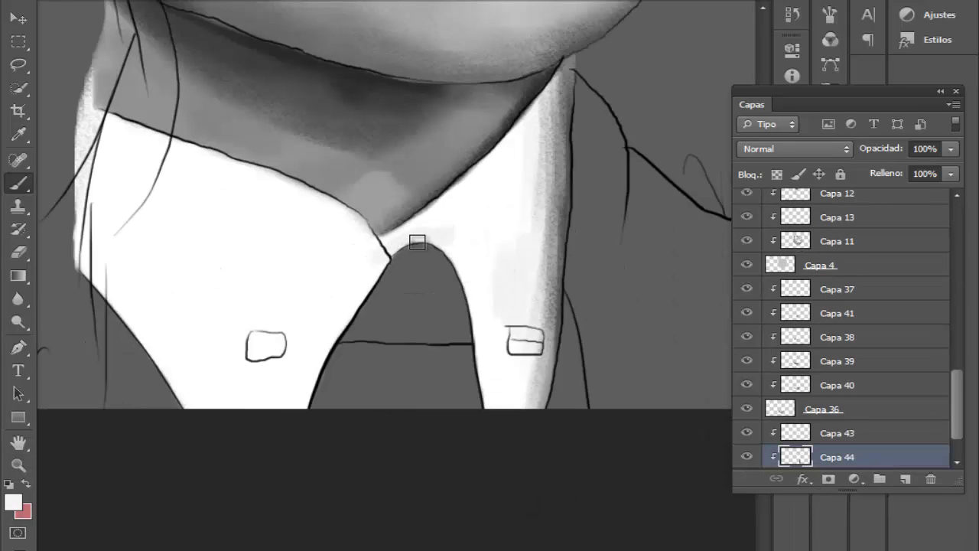
right_click(417, 241)
key(Return)
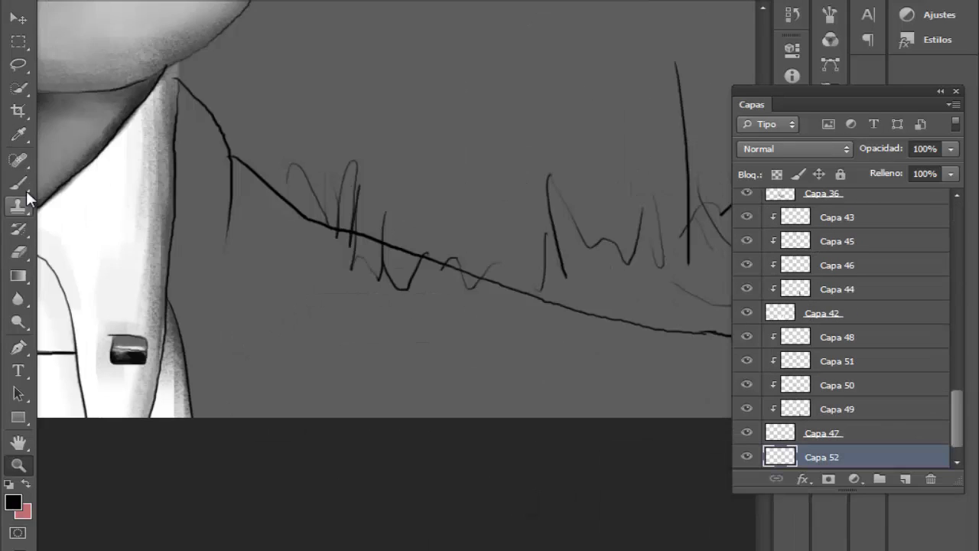
- Block in the jacket beside the right collar half in black with a large hard brush on Capa 52
right_click(134, 23)
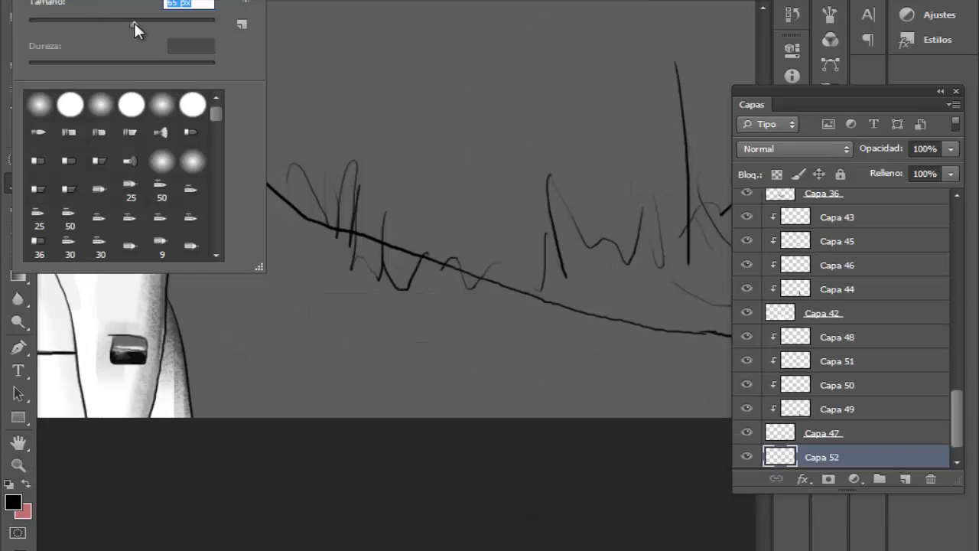
click(46, 1)
mouse_move(210, 353)
mouse_down()
mouse_move(306, 407)
mouse_move(135, 319)
mouse_move(604, 475)
mouse_up()
click(192, 104)
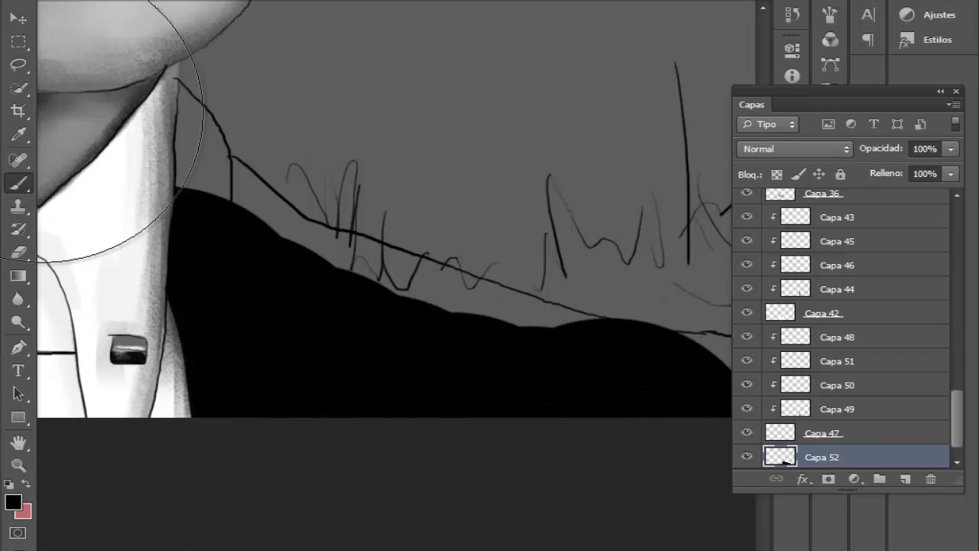
click(46, 1)
click(192, 219)
click(195, 251)
drag(164, 178, 179, 210)
- Extend the black jacket fill up to the right shoulder line and out to the sleeve's outer edge
click(46, 1)
drag(173, 24, 145, 24)
mouse_move(200, 184)
mouse_down()
mouse_move(175, 136)
mouse_move(211, 215)
mouse_move(306, 236)
mouse_up()
drag(697, 343, 603, 343)
key(z)
click(641, 356)
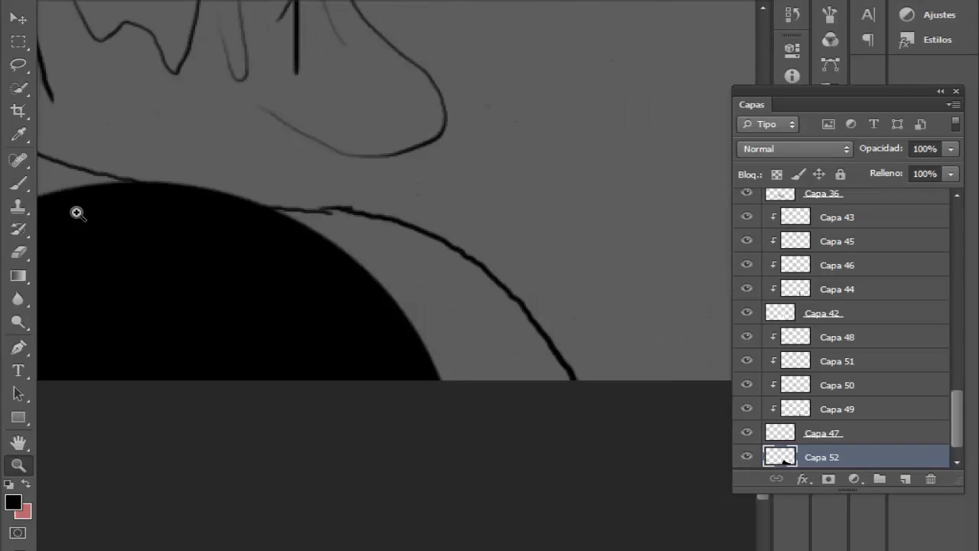
key(b)
mouse_move(264, 259)
mouse_down()
mouse_move(509, 385)
mouse_move(417, 285)
mouse_move(551, 422)
mouse_up()
scroll(550, 421, left, 6)
mouse_move(204, 77)
mouse_down()
mouse_move(238, 118)
mouse_move(396, 105)
mouse_move(263, 39)
mouse_up()
scroll(150, 129, up, 1)
- Lower Capa 52's opacity to 58% and erase the black that spills above the right shoulder line
click(951, 149)
click(910, 168)
click(18, 252)
click(46, 1)
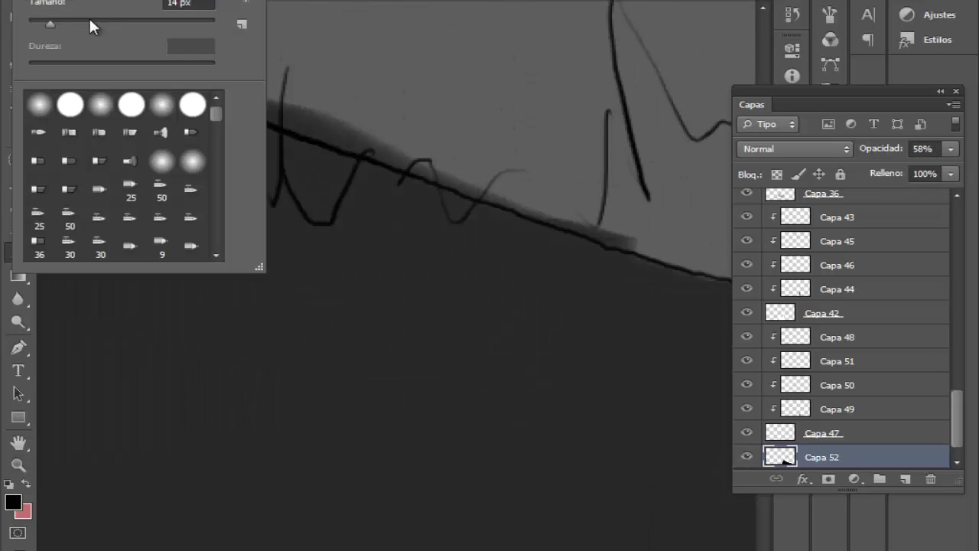
click(92, 26)
mouse_move(210, 66)
mouse_down()
mouse_move(281, 79)
mouse_move(617, 209)
mouse_up()
scroll(601, 518, right, 6)
click(18, 184)
click(17, 254)
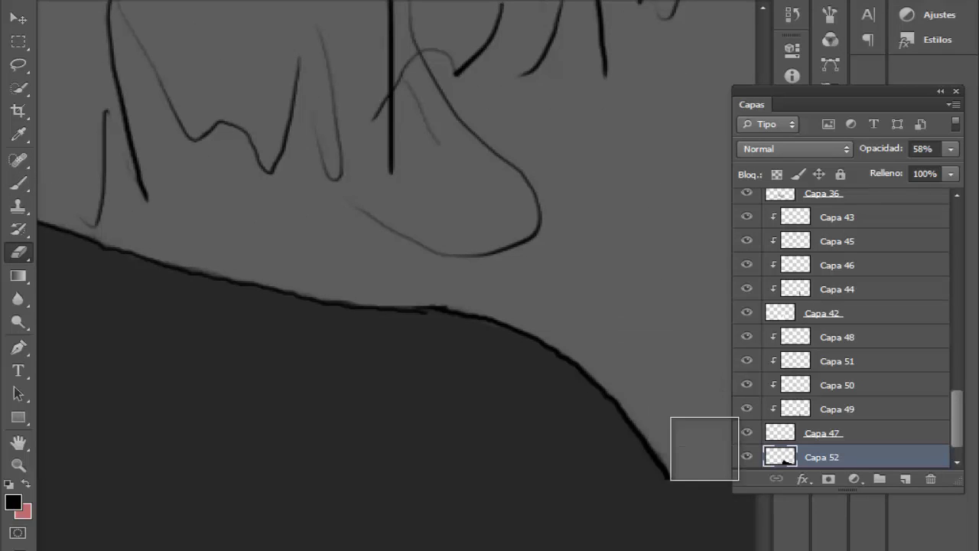
- Erase the remaining dark overspill where the right shoulder line starts near the collar
click(18, 465)
alt+click(584, 280)
click(350, 311)
click(349, 310)
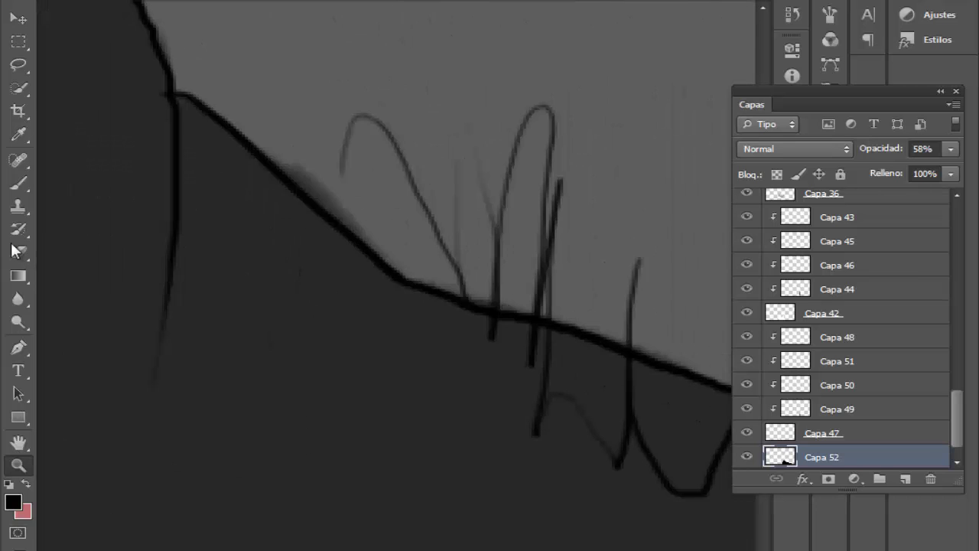
click(17, 249)
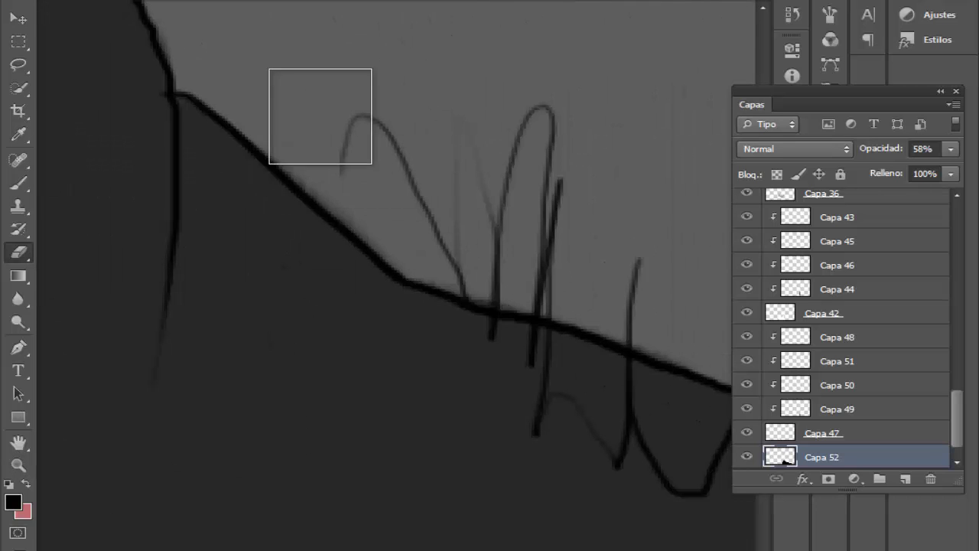
- Paint the jacket in black on Capa 52 outward from the left collar half
alt+click(420, 206)
alt+click(420, 205)
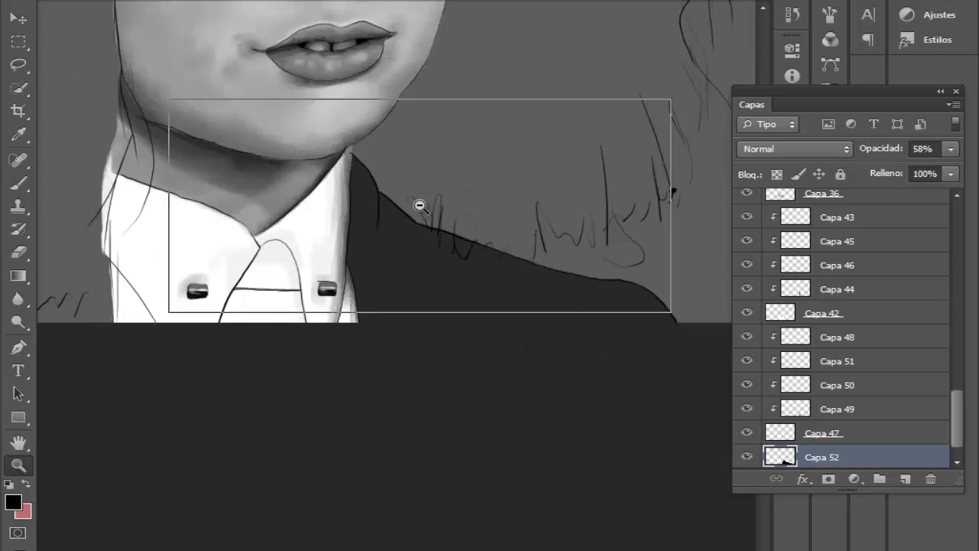
alt+click(420, 206)
click(188, 372)
key(b)
click(51, 3)
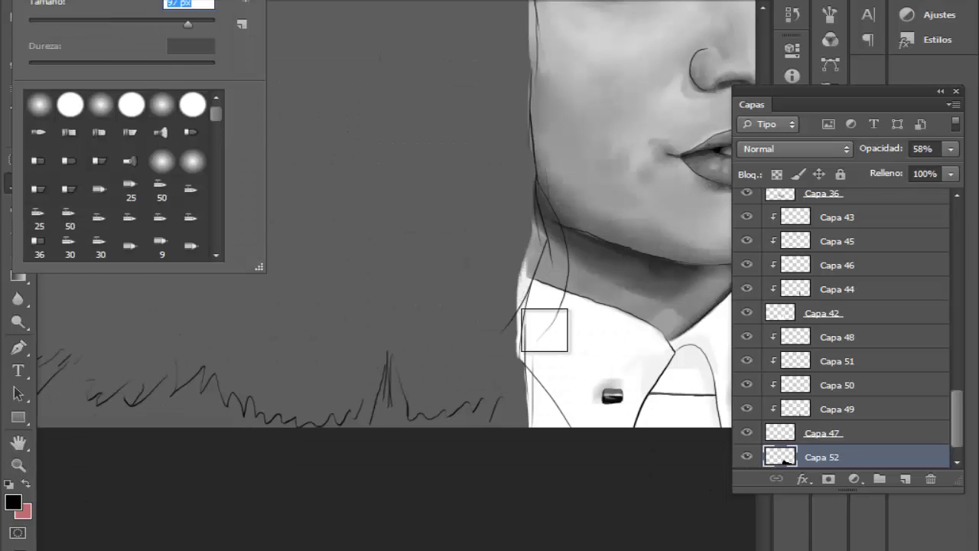
drag(544, 329, 504, 428)
drag(512, 539, 488, 539)
drag(566, 396, 143, 427)
mouse_move(579, 336)
mouse_down()
mouse_move(446, 414)
mouse_move(361, 389)
mouse_up()
- Fill the left side of the jacket with a larger hard round brush down to the canvas's lower edge
click(18, 466)
click(176, 462)
click(18, 183)
click(51, 2)
click(131, 102)
drag(677, 338, 312, 372)
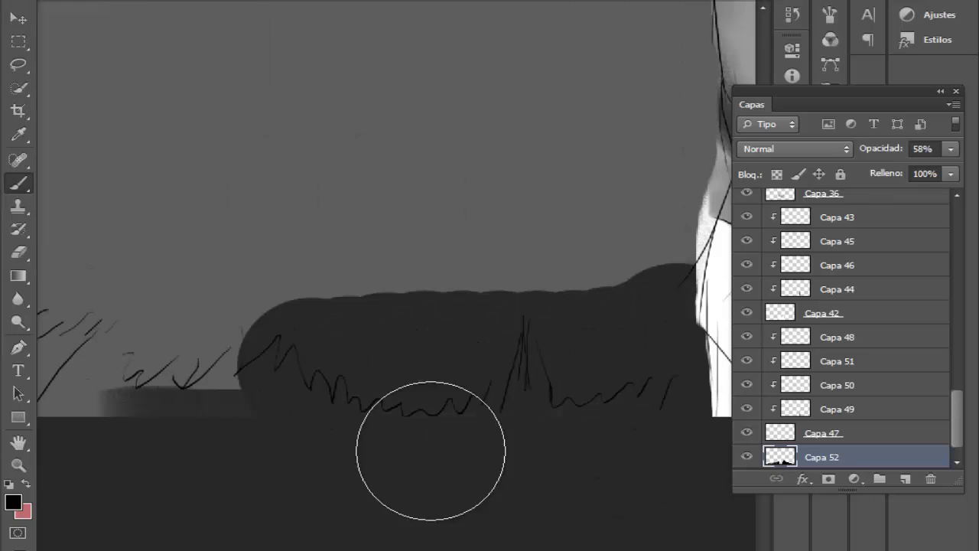
drag(430, 451, 524, 451)
mouse_move(352, 363)
mouse_down()
mouse_move(234, 418)
mouse_move(196, 461)
mouse_up()
- Smooth the left shoulder's upper contour and trim its outer edge to the sleeve line
click(18, 466)
click(176, 406)
click(17, 183)
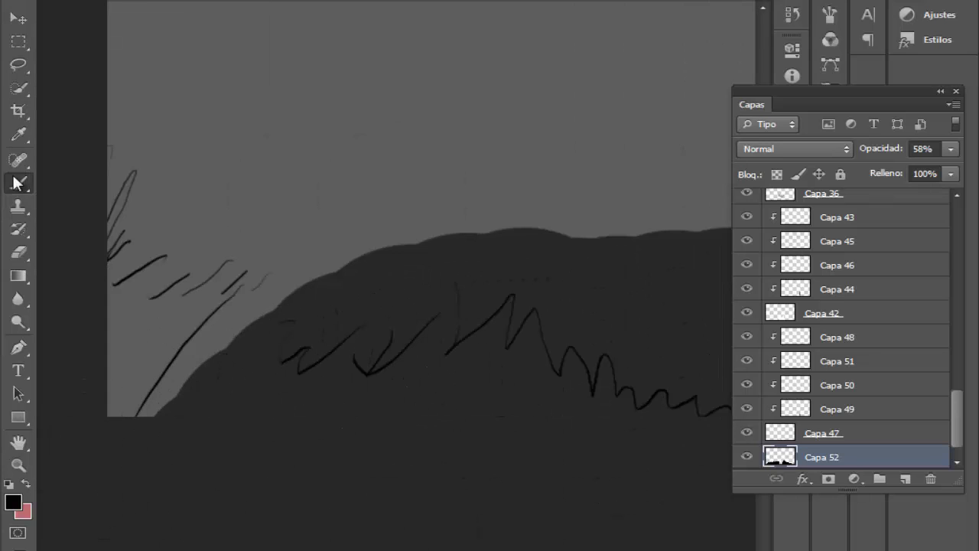
right_click(84, 4)
mouse_move(470, 270)
mouse_down()
mouse_move(279, 322)
mouse_move(253, 361)
mouse_move(222, 289)
mouse_up()
key(e)
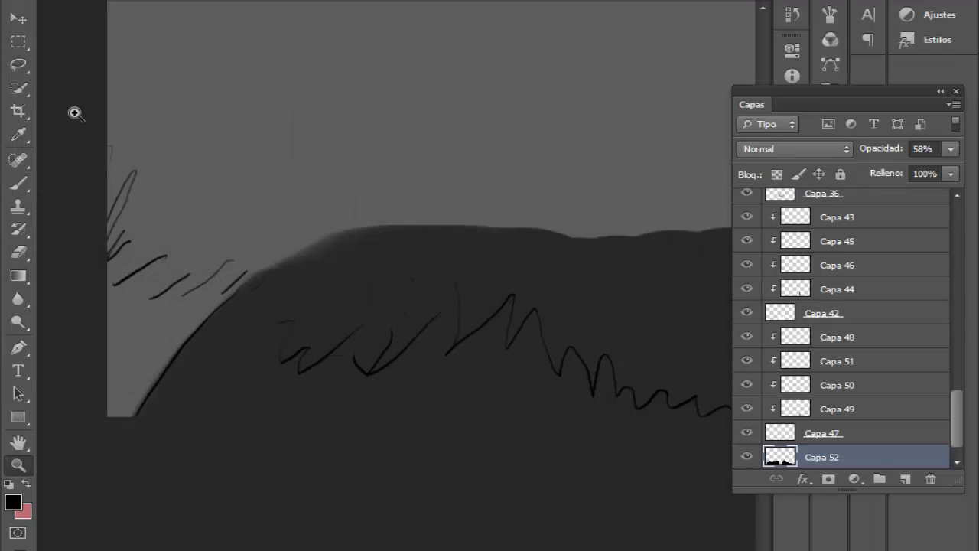
- Restore Capa 52 to 100% opacity and check the jacket within the whole portrait without the line art
key(z)
alt+click(172, 140)
alt+click(117, 74)
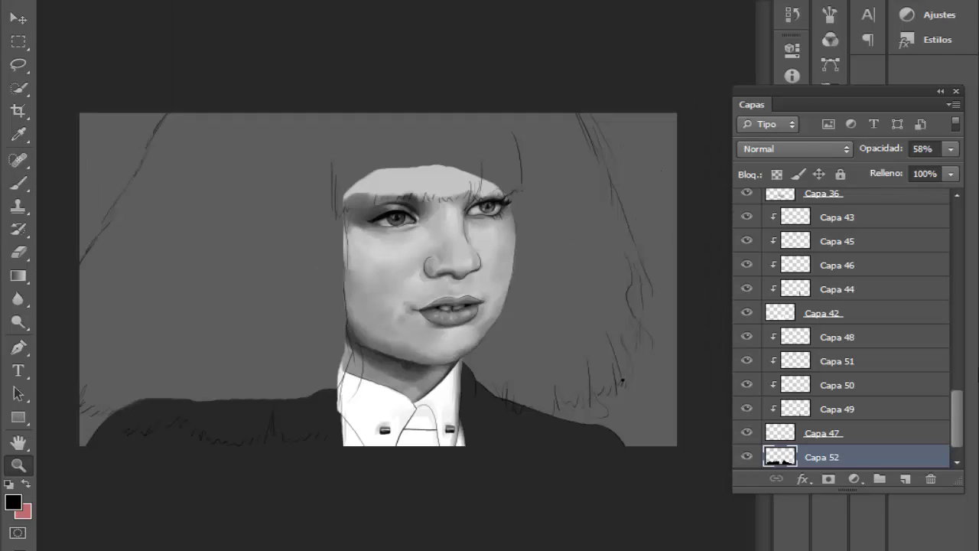
scroll(881, 339, up, 5)
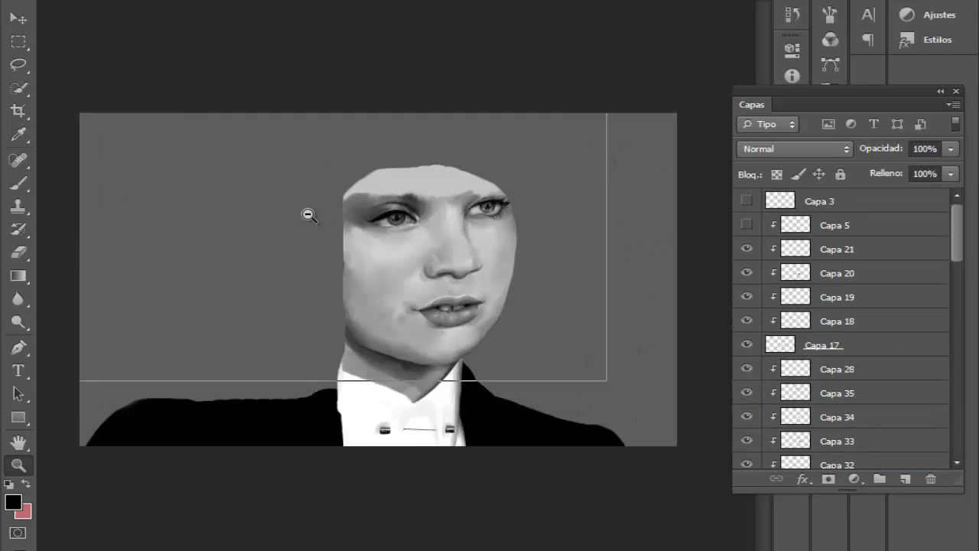
alt+click(306, 211)
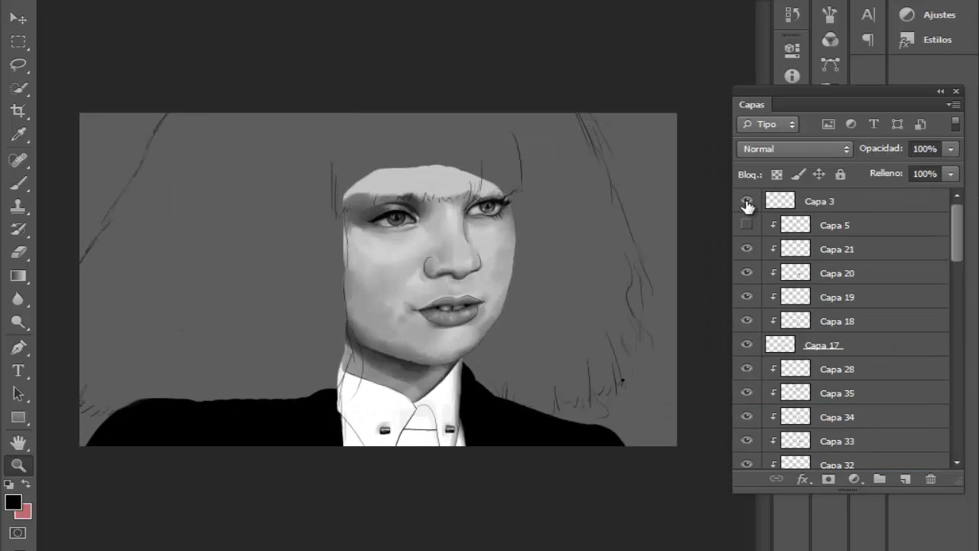
- Create a new layer above Capa 3 and rough in near-white hair strands on both sides and over the fringe
click(905, 479)
key(b)
mouse_move(285, 116)
mouse_down()
mouse_move(183, 361)
mouse_move(149, 413)
mouse_up()
drag(222, 115, 86, 386)
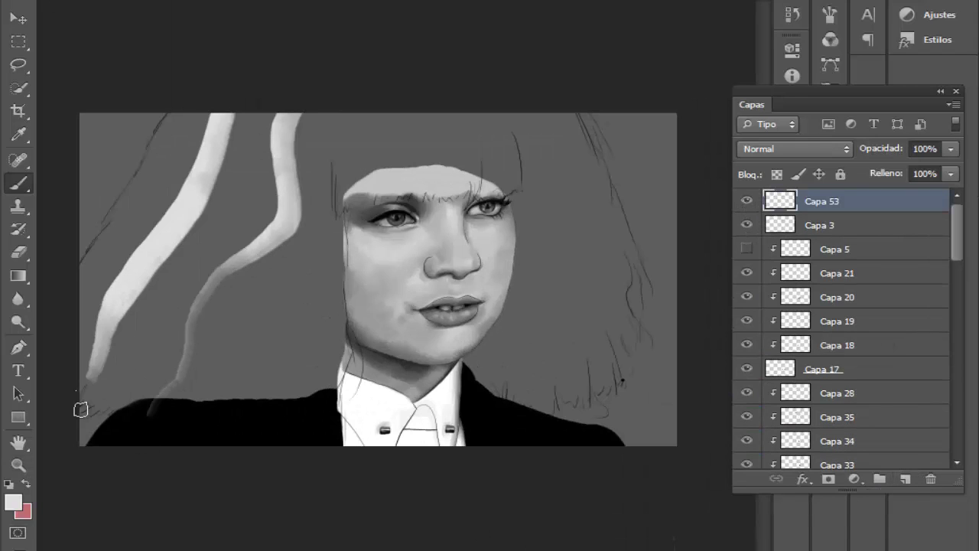
drag(248, 115, 119, 404)
drag(440, 114, 438, 189)
drag(541, 114, 615, 366)
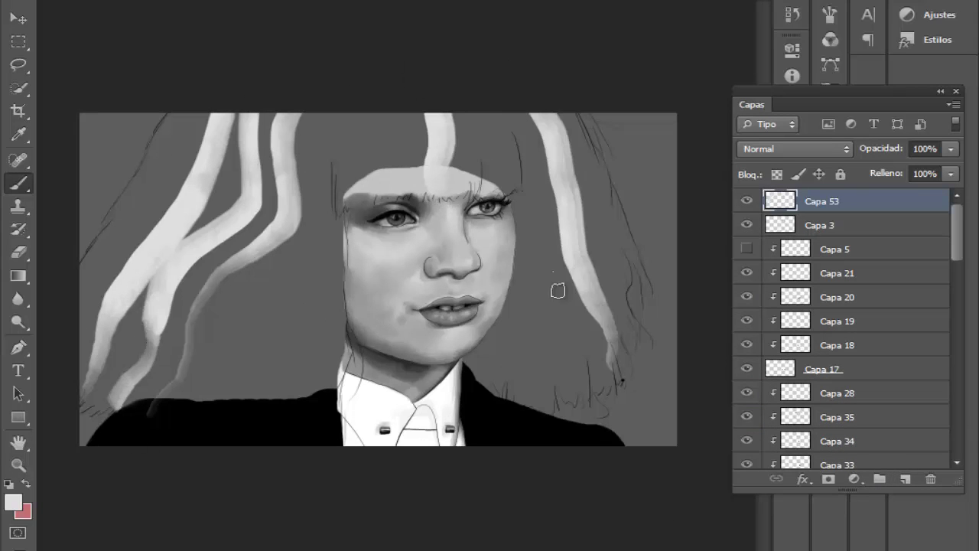
- Build up the near-white locks on the right side of the hair and add strands to the fringe
drag(540, 139, 550, 318)
drag(548, 159, 573, 325)
drag(570, 272, 604, 398)
mouse_move(585, 111)
mouse_down()
mouse_move(604, 322)
mouse_move(641, 354)
mouse_up()
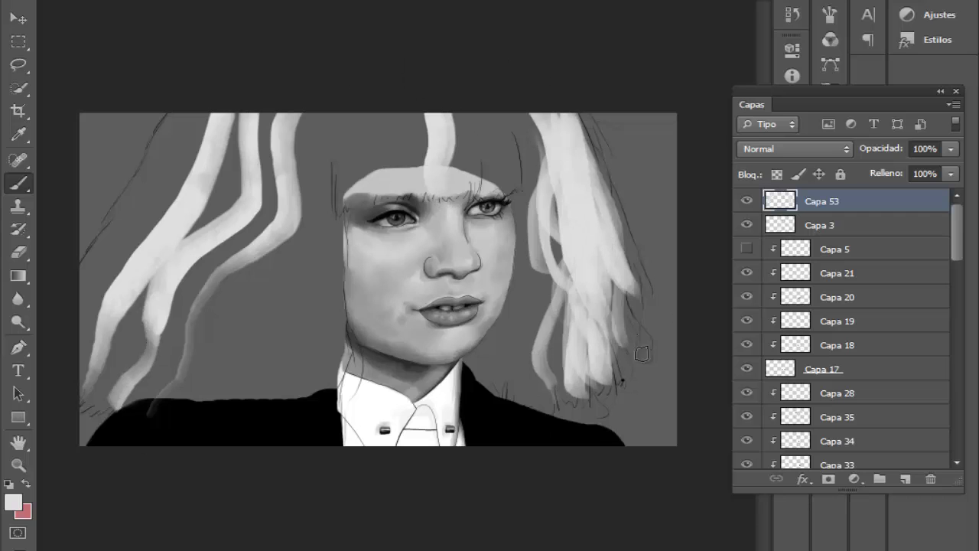
drag(462, 167, 466, 115)
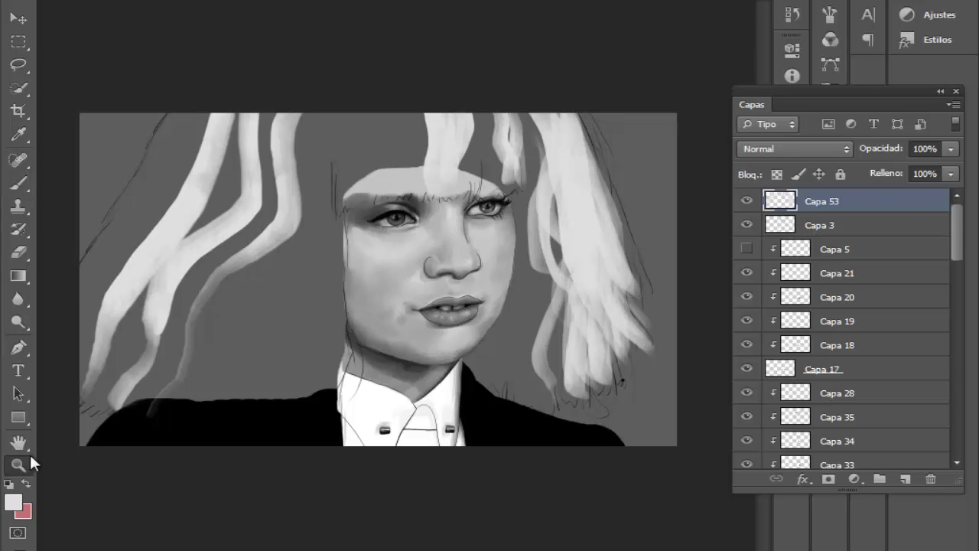
- Fill the hair above the forehead and across to the right crown with broad near-white strokes
click(555, 175)
click(19, 183)
mouse_move(400, 47)
mouse_down()
mouse_move(389, 170)
mouse_move(370, 170)
mouse_up()
drag(417, 47, 436, 153)
drag(469, 66, 453, 173)
drag(511, 131, 567, 90)
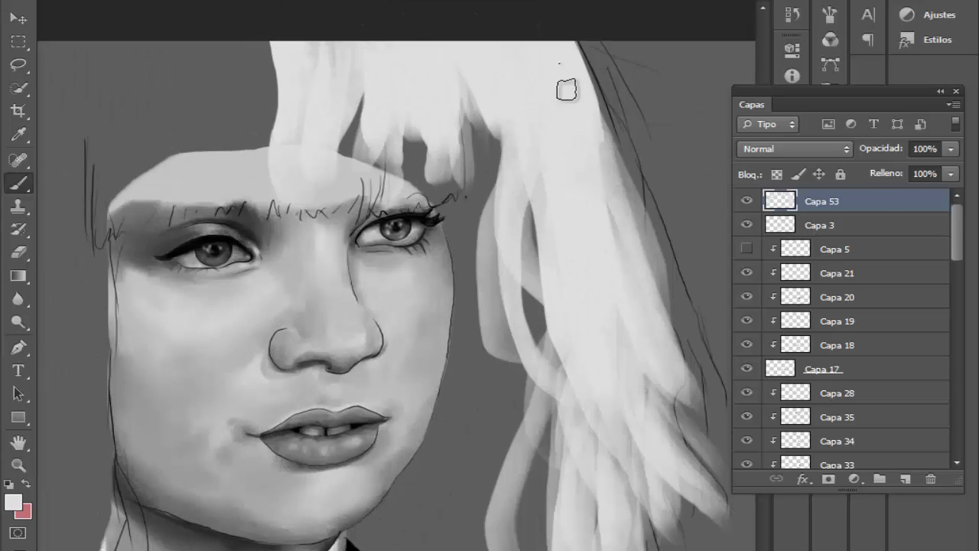
- Extend the hair to the right outer sketch line and paint long strands down beside the right cheek
drag(583, 52, 617, 173)
drag(600, 85, 644, 237)
drag(626, 123, 681, 322)
mouse_move(516, 177)
mouse_down()
mouse_move(548, 397)
mouse_move(461, 409)
mouse_up()
drag(469, 184, 457, 414)
drag(437, 172, 462, 275)
drag(474, 84, 501, 191)
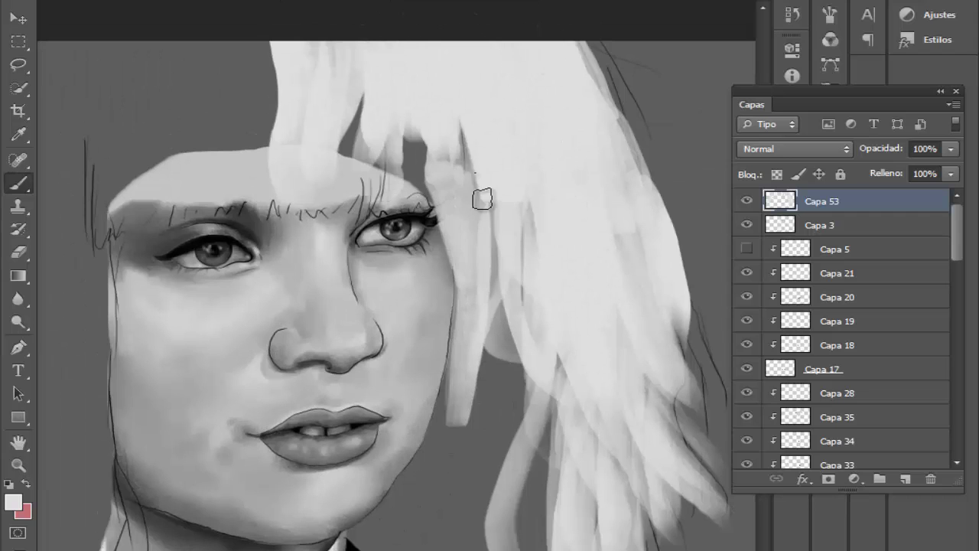
- Close the gaps in the fringe with near-white strokes down to the brow line above the right eye
drag(463, 132, 485, 207)
drag(417, 138, 440, 206)
drag(378, 135, 413, 200)
mouse_move(367, 91)
mouse_down()
mouse_move(383, 197)
mouse_move(339, 192)
mouse_up()
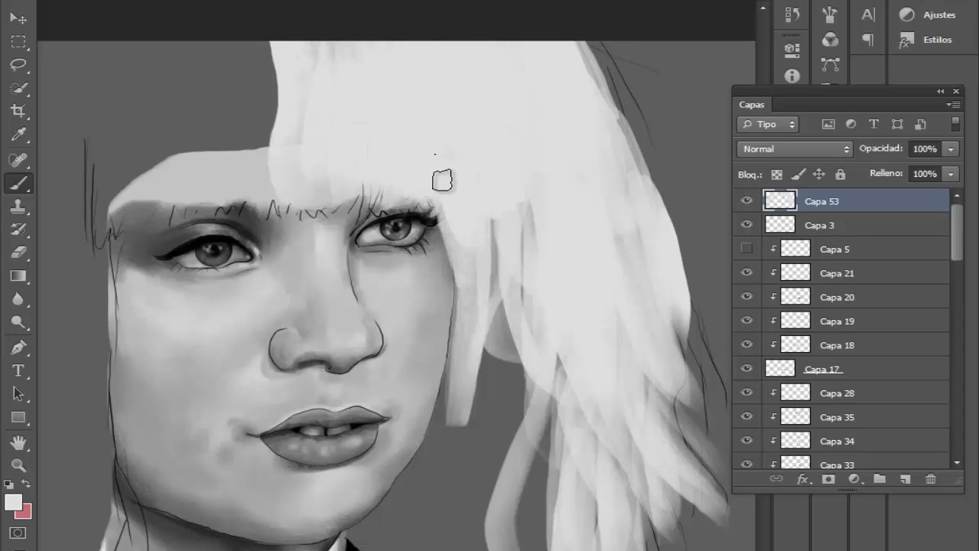
- Thicken the strands beside the right temple and fill the upper right hair contour out to the sketch
drag(450, 208, 459, 263)
drag(508, 223, 485, 338)
drag(512, 207, 529, 315)
drag(585, 49, 632, 126)
drag(596, 50, 647, 161)
- Paint tapered near-white strands from beside the right cheek down past the jaw to the collar and shoulder
scroll(657, 270, down, 5)
click(53, 0)
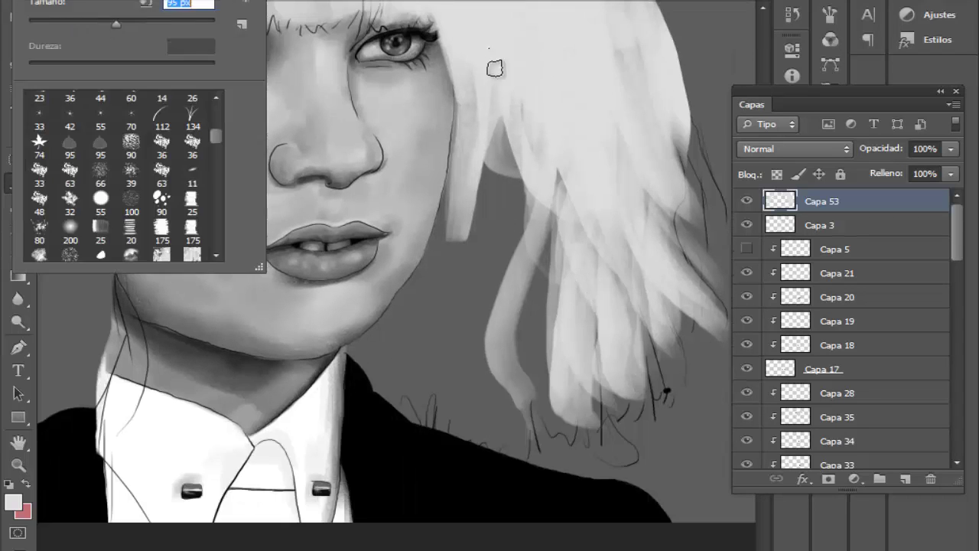
drag(488, 80, 460, 223)
drag(461, 99, 421, 296)
drag(453, 123, 421, 274)
drag(520, 115, 481, 428)
drag(492, 321, 506, 452)
drag(482, 165, 408, 410)
drag(451, 252, 363, 383)
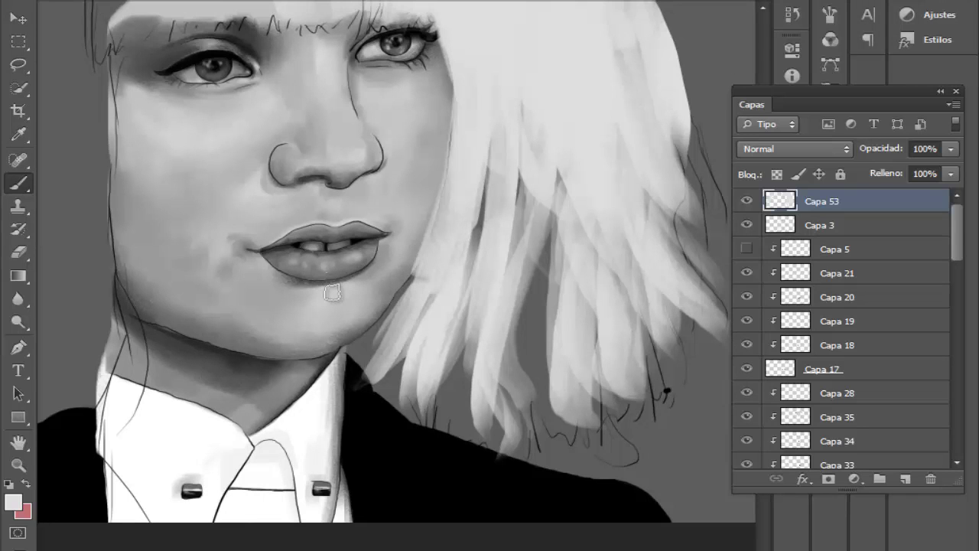
- Fill the lower right hair solidly and finish it with ragged strand tips over the jacket and along the outer edge
drag(332, 292, 404, 320)
mouse_move(394, 393)
mouse_down()
mouse_move(422, 448)
mouse_move(501, 443)
mouse_move(469, 357)
mouse_move(498, 269)
mouse_move(647, 384)
mouse_move(684, 157)
mouse_move(662, 235)
mouse_up()
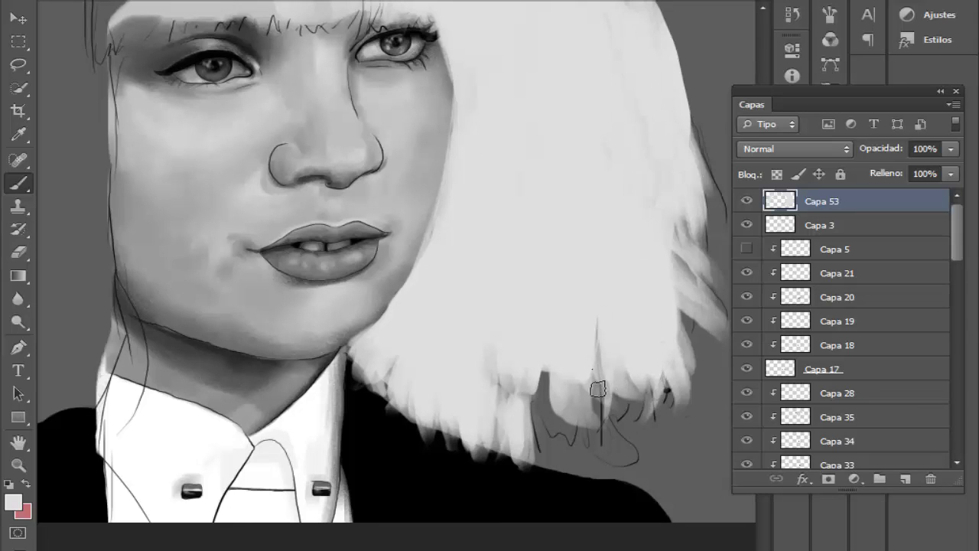
mouse_move(575, 360)
mouse_down()
mouse_move(555, 414)
mouse_move(606, 379)
mouse_up()
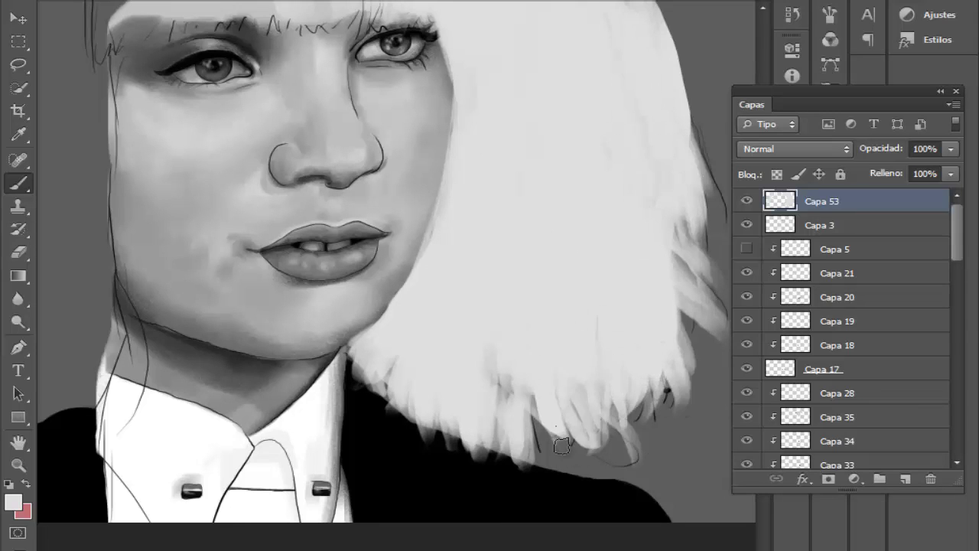
alt+click(517, 343)
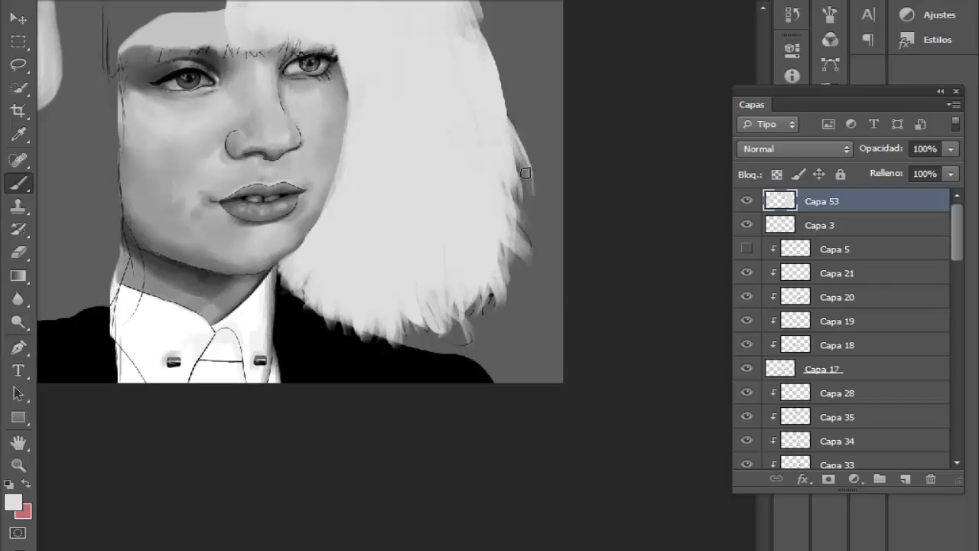
- Fill the left part of the fringe down to the left brow and extend its side edge with wispy tips
alt+click(218, 171)
alt+click(418, 302)
ctrl+click(417, 300)
ctrl+click(417, 230)
ctrl+click(405, 161)
ctrl+click(388, 133)
mouse_move(436, 91)
mouse_down()
mouse_move(316, 225)
mouse_move(293, 151)
mouse_up()
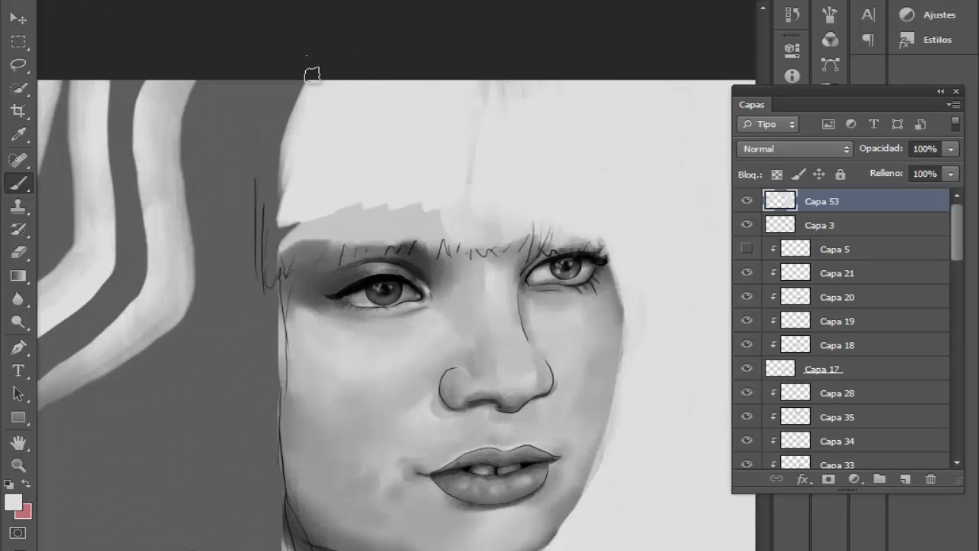
mouse_move(312, 75)
mouse_down()
mouse_move(277, 209)
mouse_move(294, 173)
mouse_up()
drag(351, 255, 439, 219)
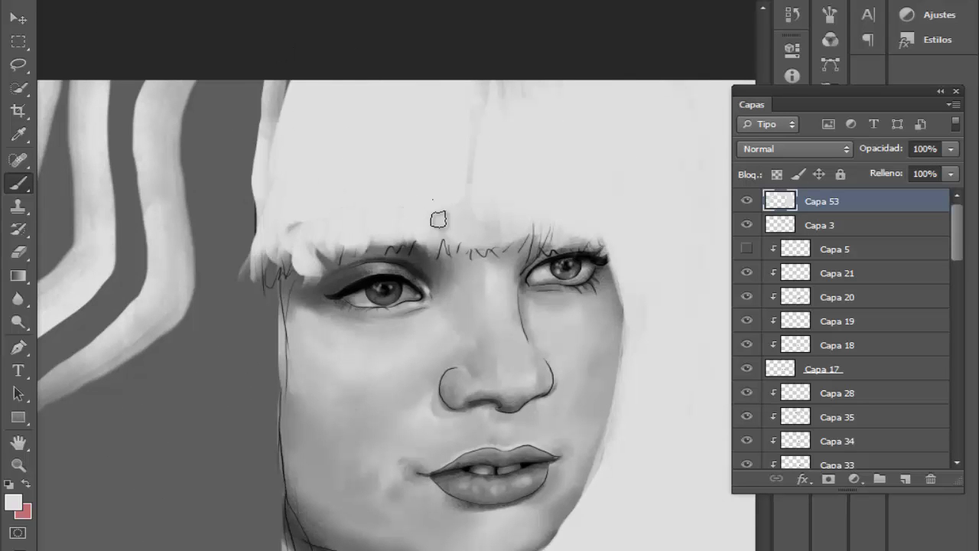
drag(272, 111, 248, 256)
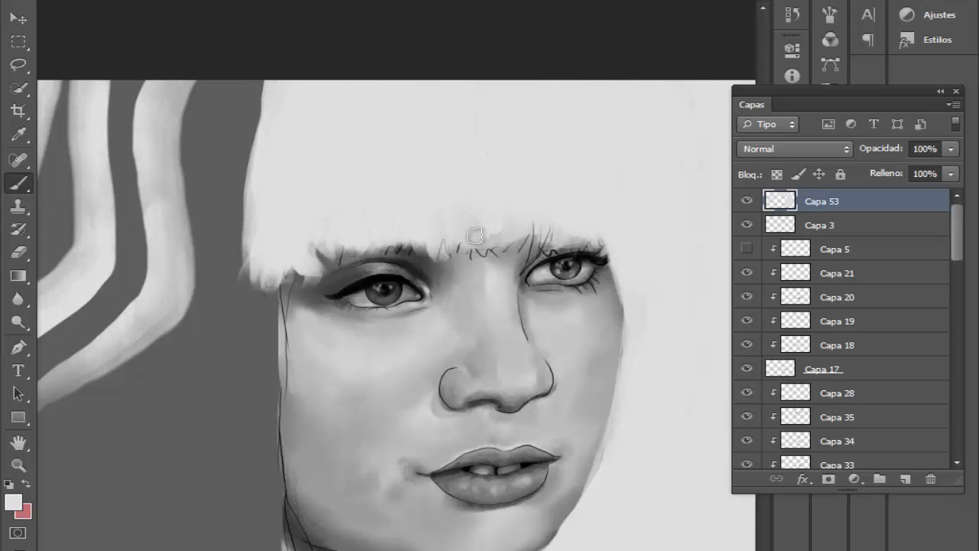
click(18, 465)
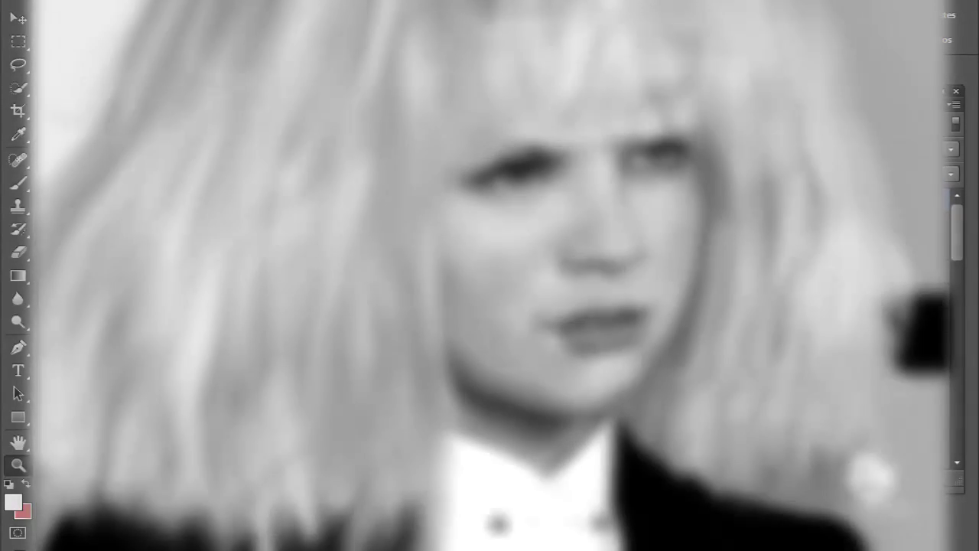